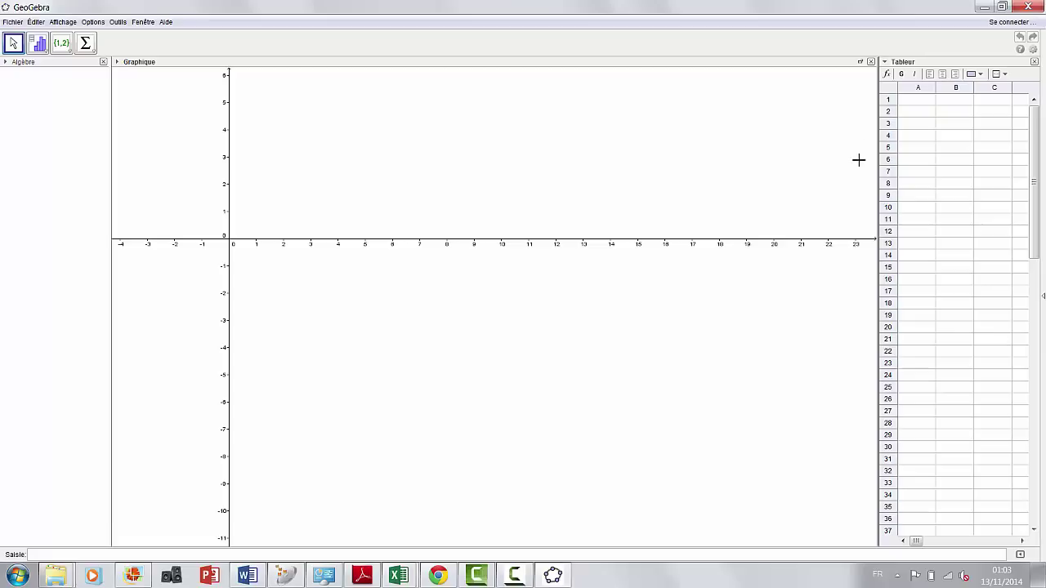
# Enter the header "Frais de publicité" in spreadsheet cell A1.
pyautogui.click(916, 103)
pyautogui.write('Frais')
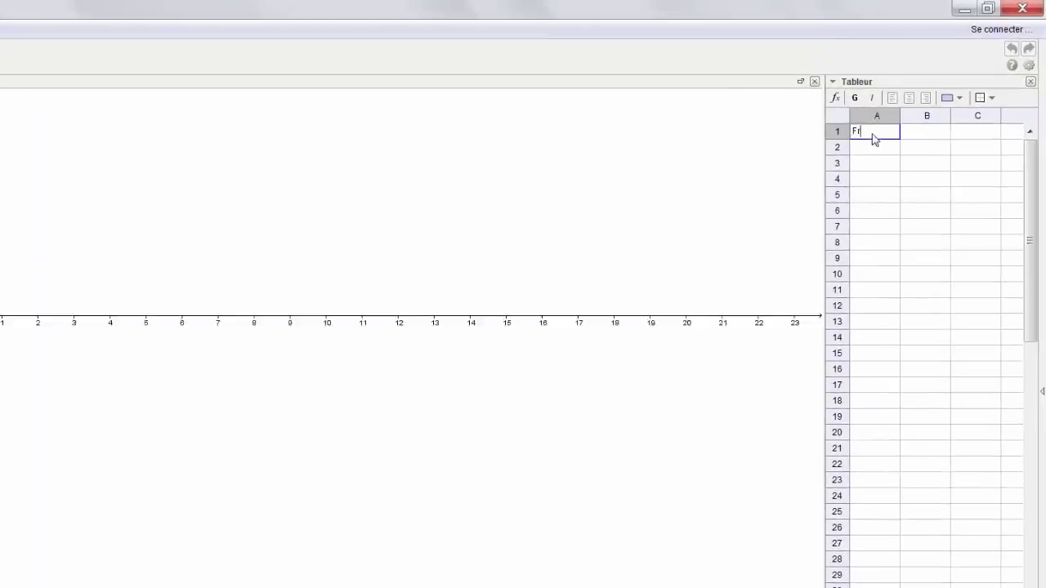
pyautogui.write(' de pu')
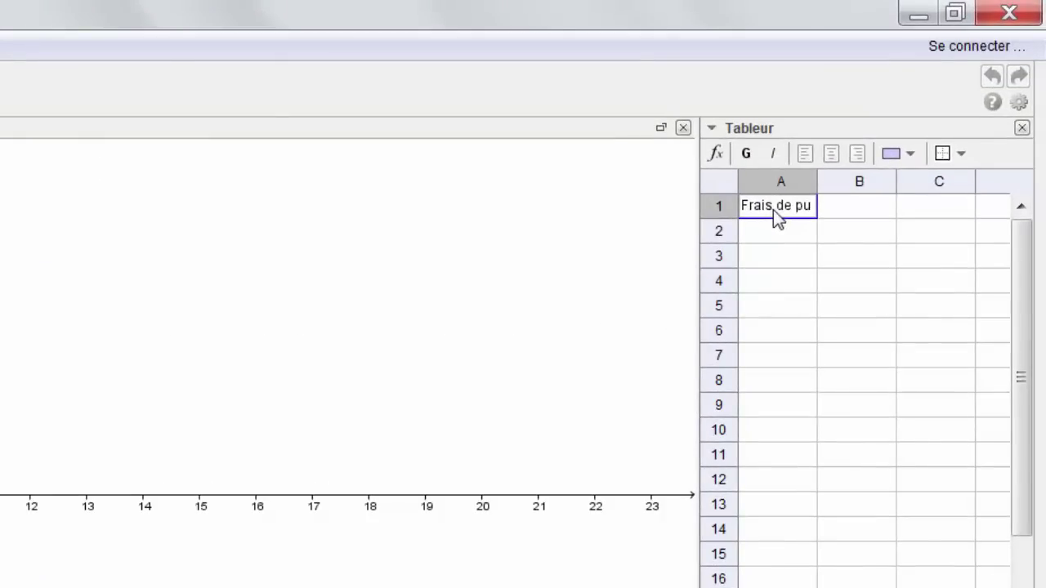
pyautogui.write('blicité')
# Try to enter the header "Chiffre d'affaires" in cell B1.
pyautogui.click(834, 211)
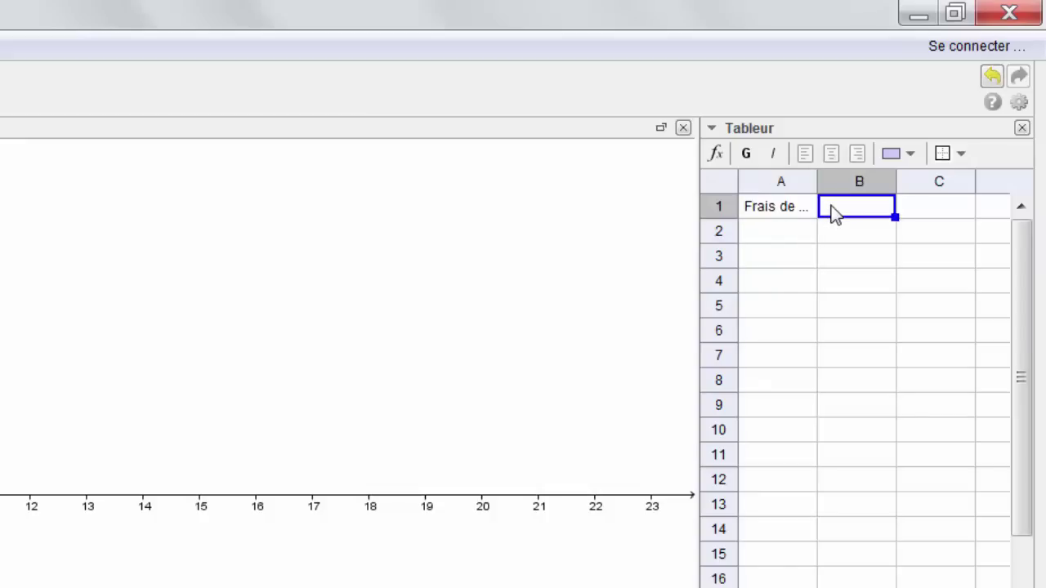
pyautogui.write('Chi')
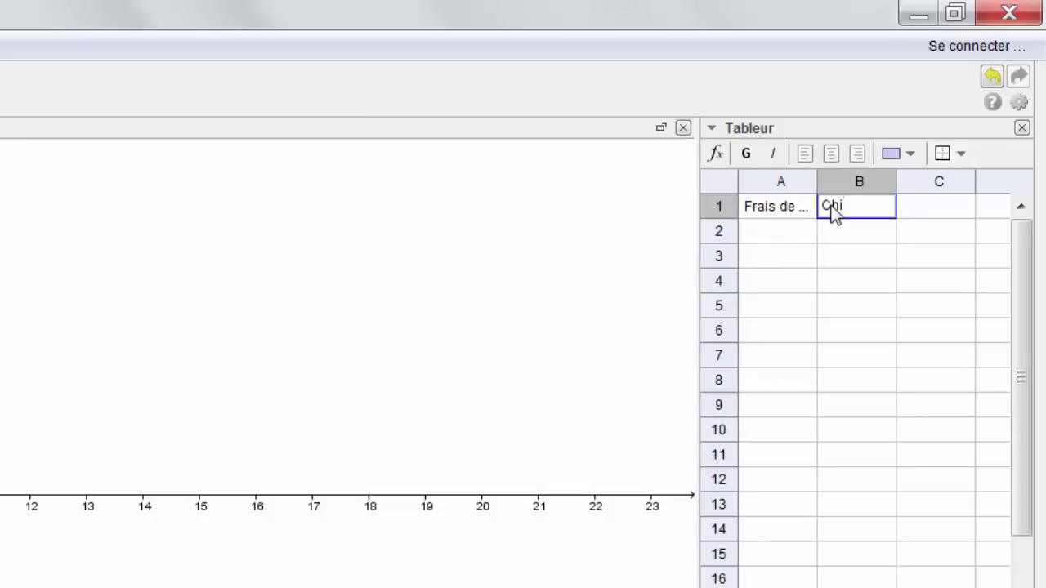
pyautogui.write('ffre ')
pyautogui.write("d'affair")
pyautogui.write('es')
# Widen columns A and B to fit their headers and enter "Chiffre d'affaires" in cell B1.
pyautogui.moveTo(815, 181); pyautogui.dragTo(861, 181)
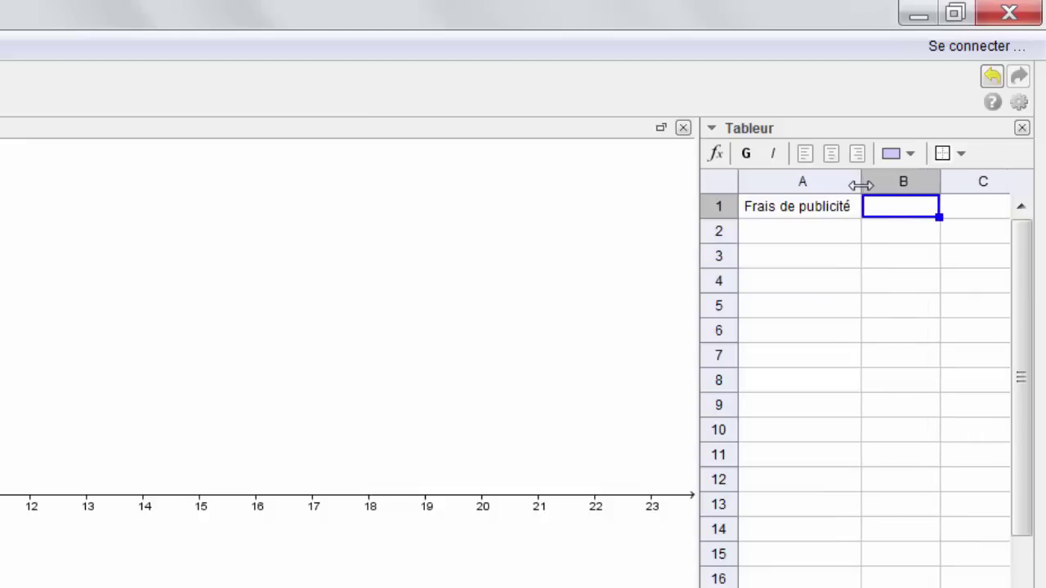
pyautogui.moveTo(941, 182); pyautogui.dragTo(976, 182)
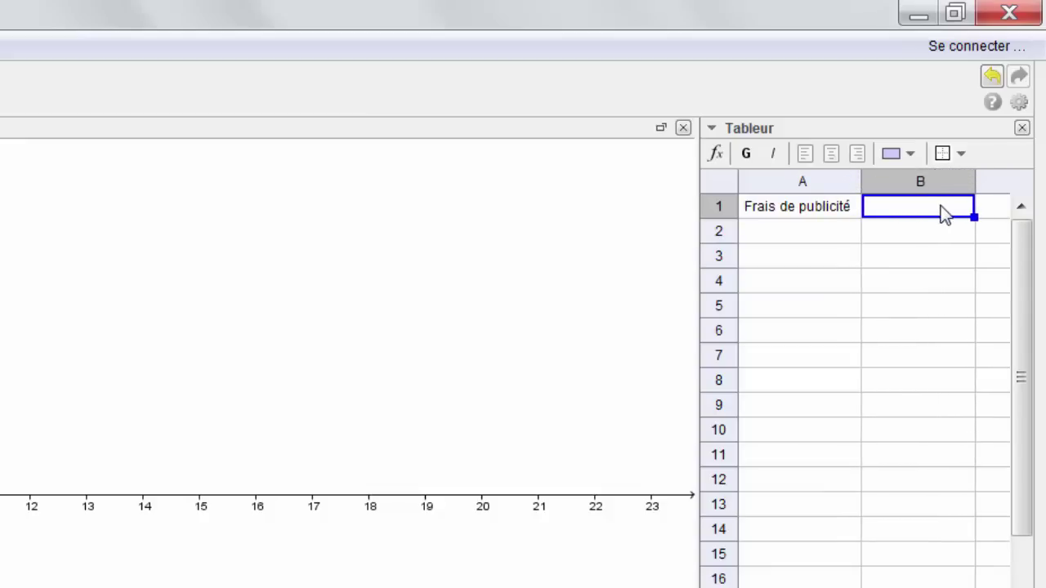
pyautogui.click(817, 211)
pyautogui.click(903, 205)
pyautogui.write('Chir')
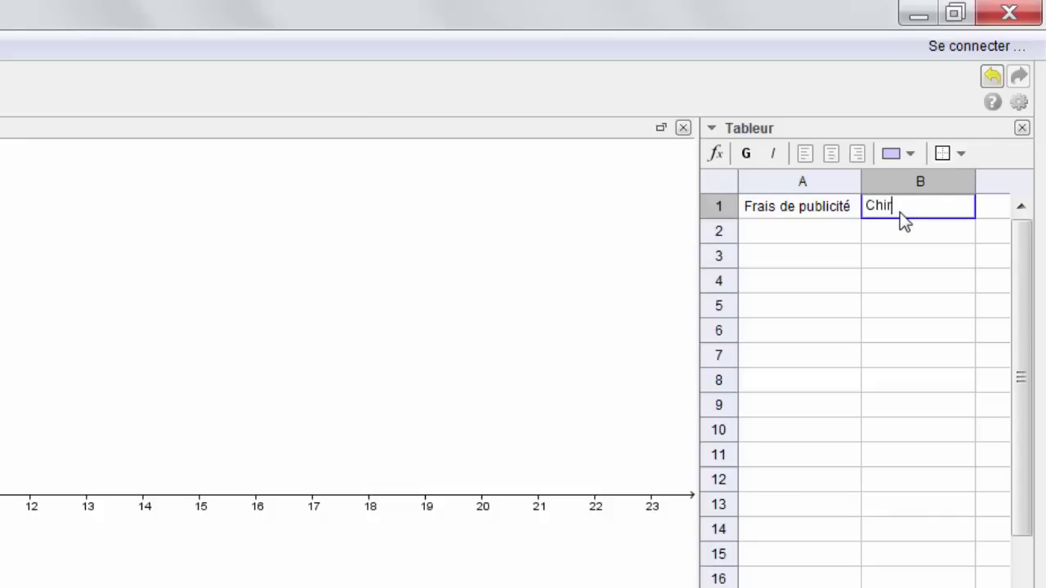
pyautogui.write("ffre d'affaires")
# Enter the Frais de publicité values 450, 800, 900, 1450 and 1650 in cells A2 to A6.
pyautogui.click(789, 216)
pyautogui.click(790, 231)
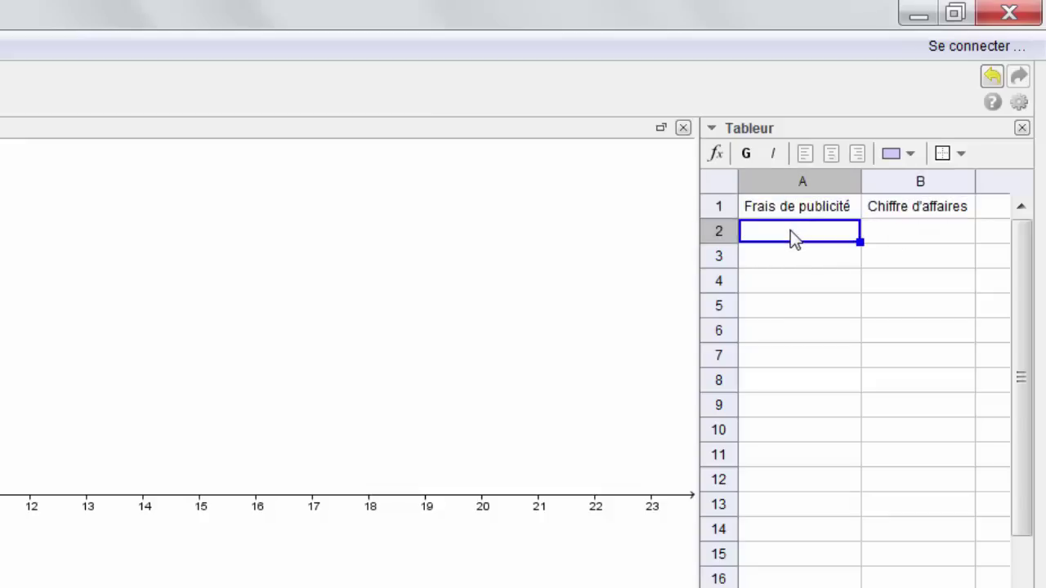
pyautogui.write('450')
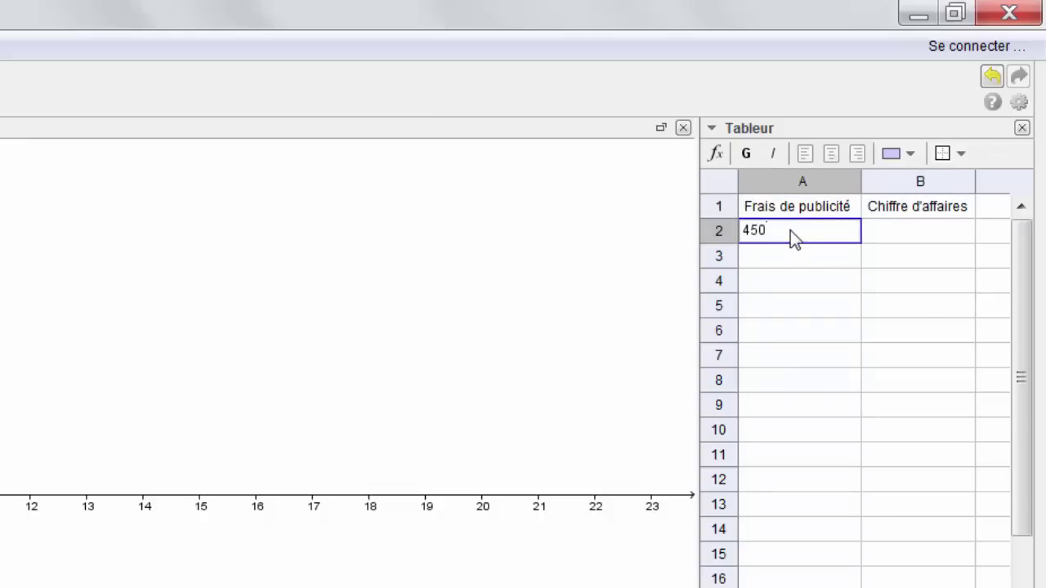
pyautogui.press('Return')
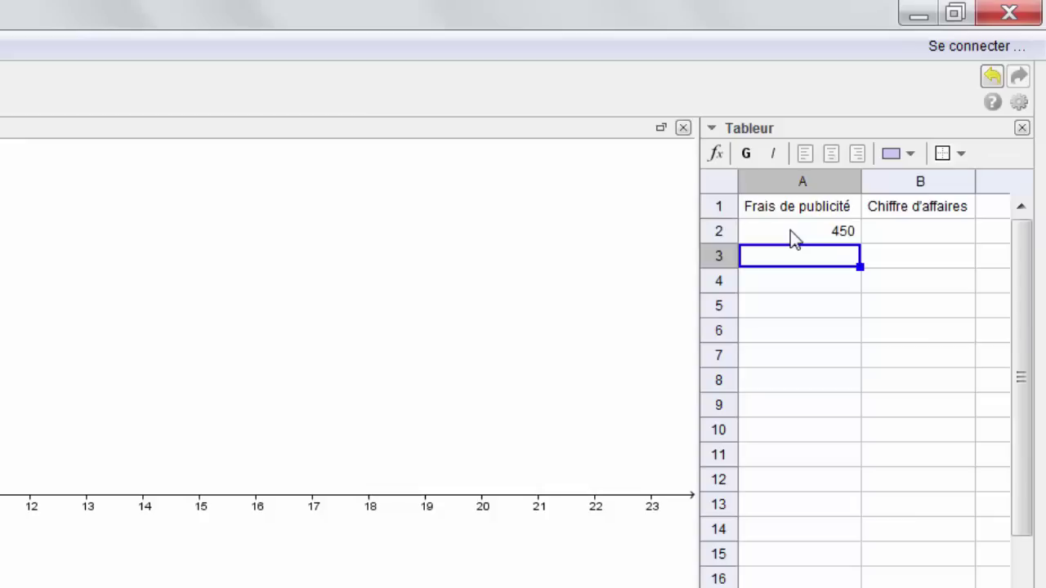
pyautogui.write('800')
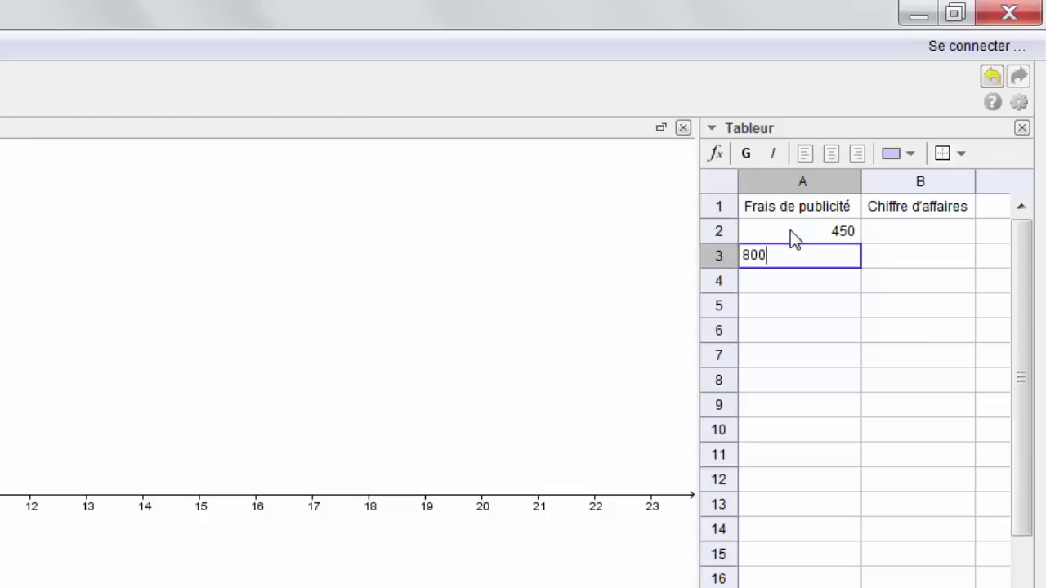
pyautogui.press('Return')
pyautogui.write('900')
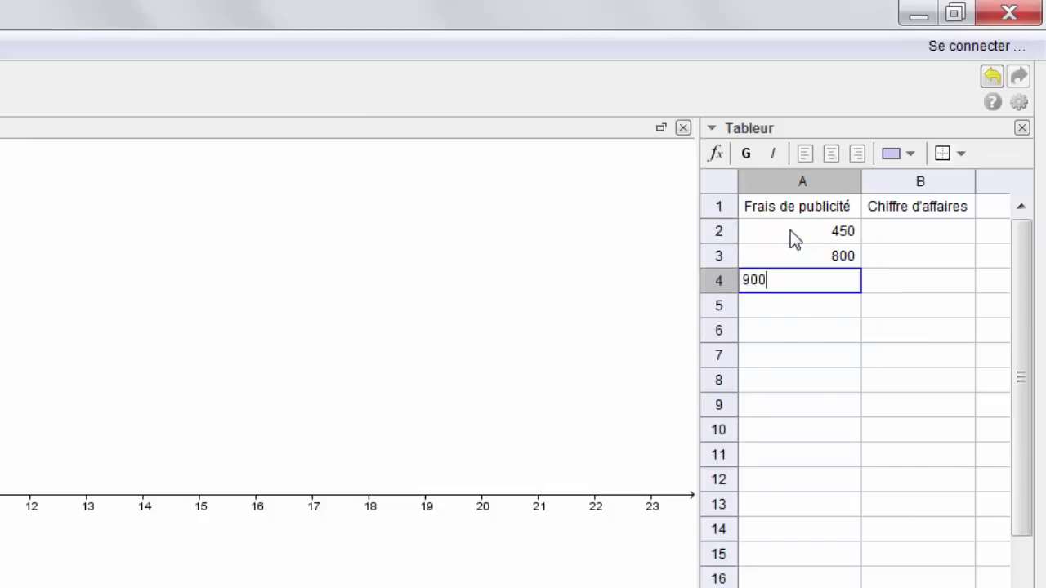
pyautogui.press('Return')
pyautogui.write('1450')
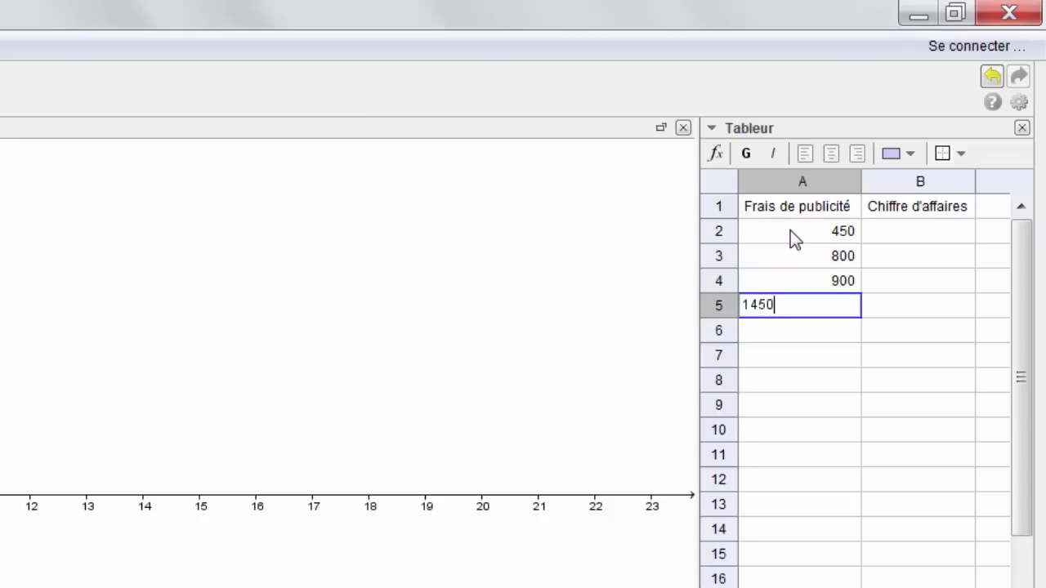
pyautogui.press('Return')
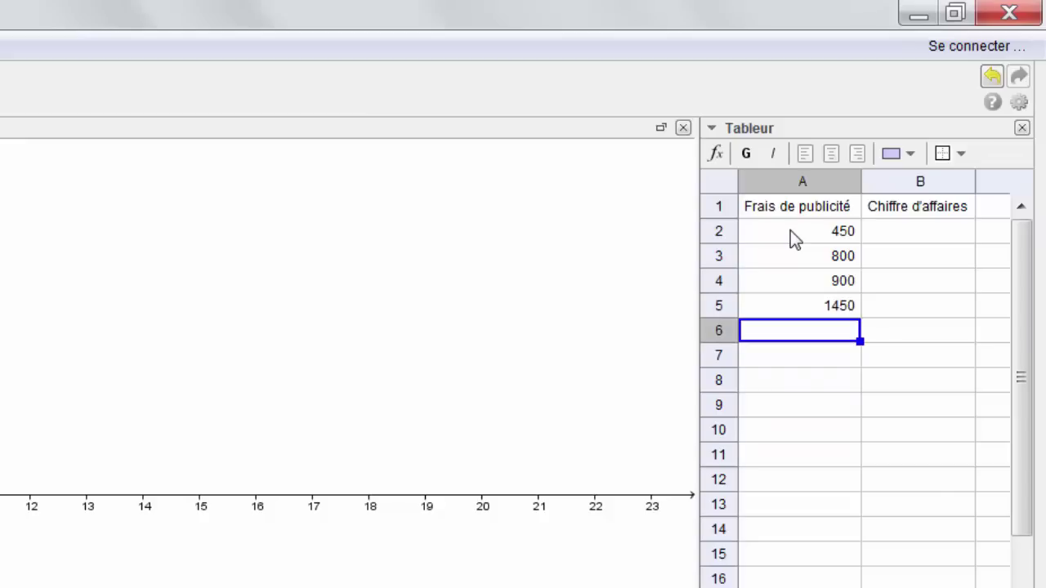
pyautogui.write('1650')
pyautogui.press('Return')
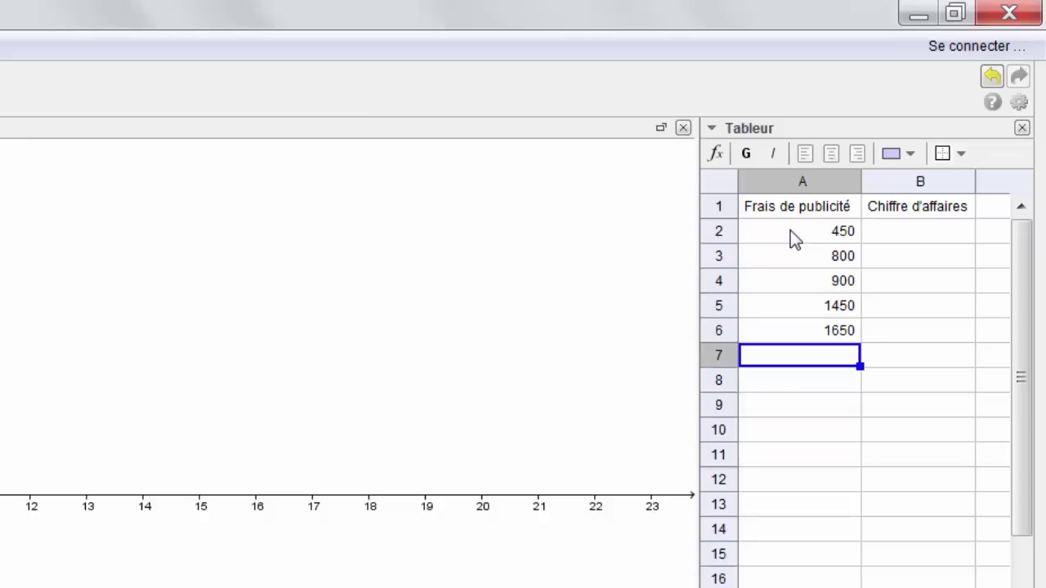
# Enter the Chiffre d'affaires values 15000 in cell B2 and 115320 in cell B3.
pyautogui.click(925, 233)
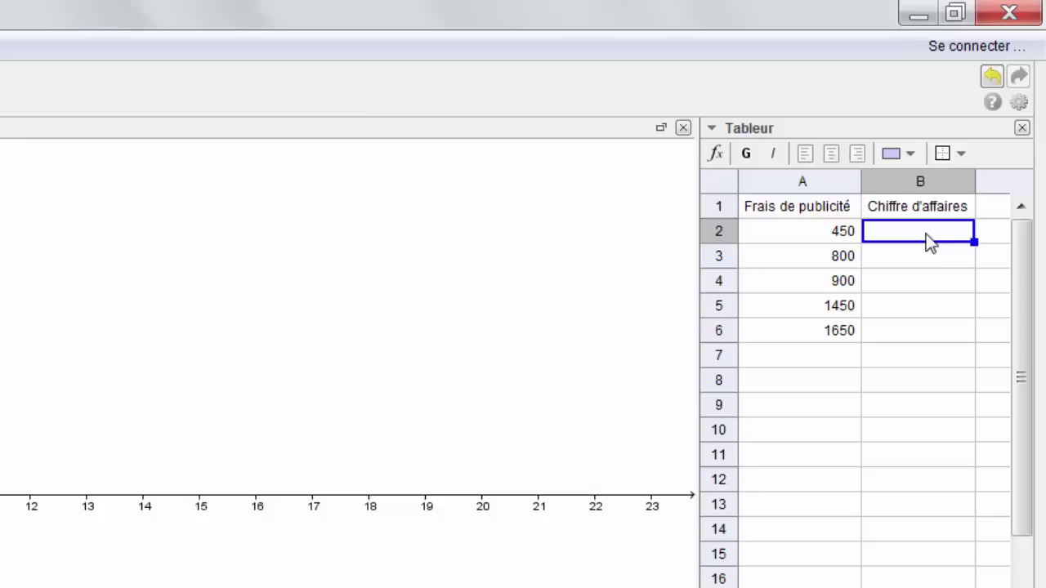
pyautogui.write('15000')
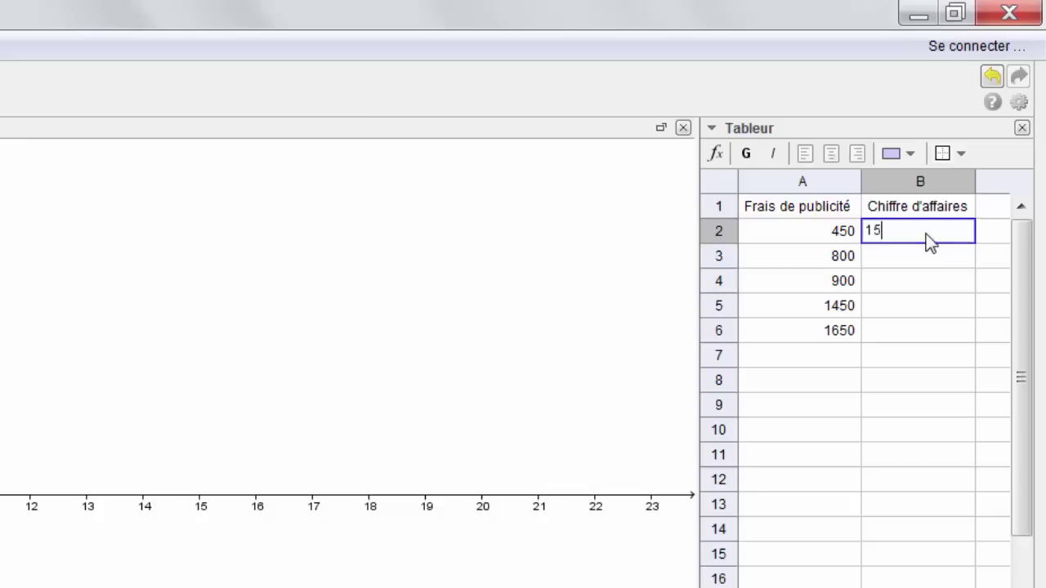
pyautogui.press('Return')
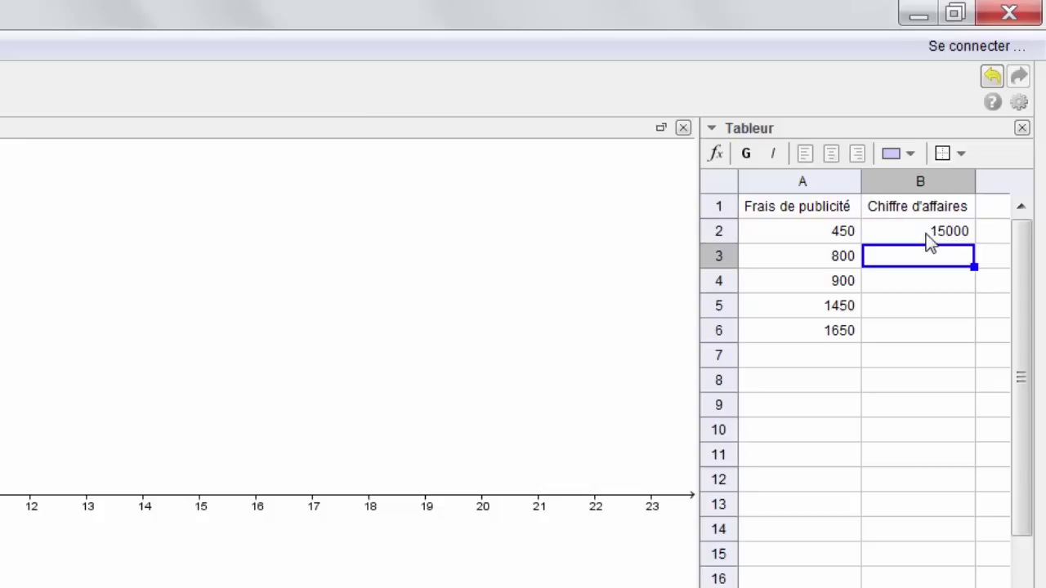
pyautogui.write('1')
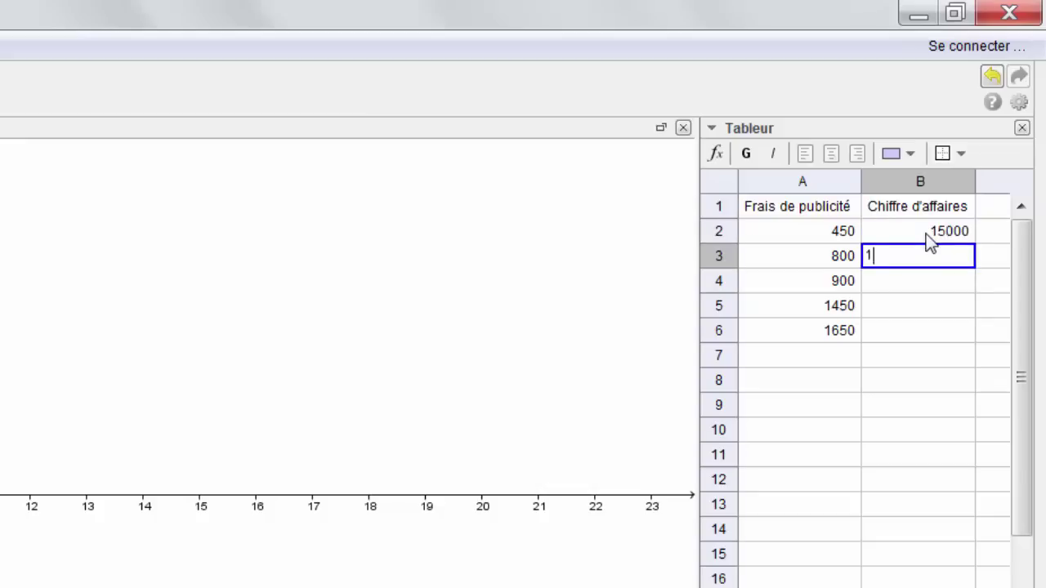
pyautogui.write('15320')
pyautogui.press('Return')
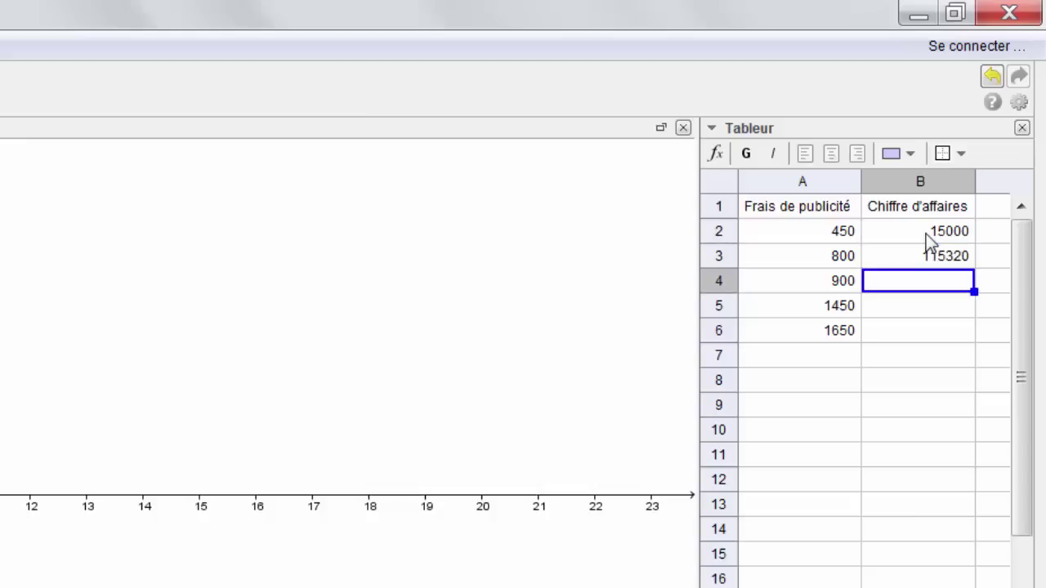
# Correct the Chiffre d'affaires value in cell B3 to 15320.
pyautogui.write('1')
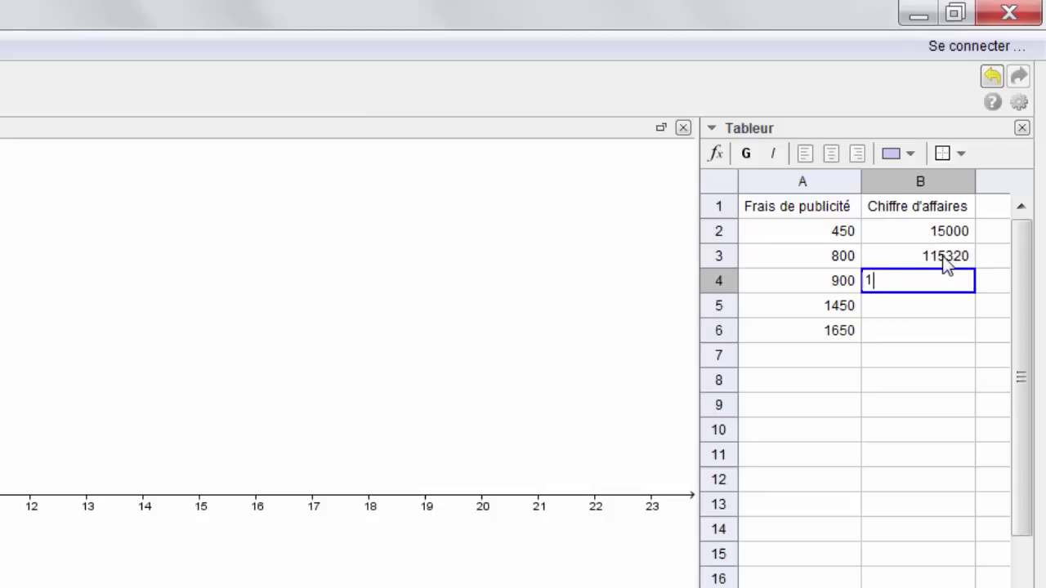
pyautogui.click(945, 261)
pyautogui.doubleClick(937, 263)
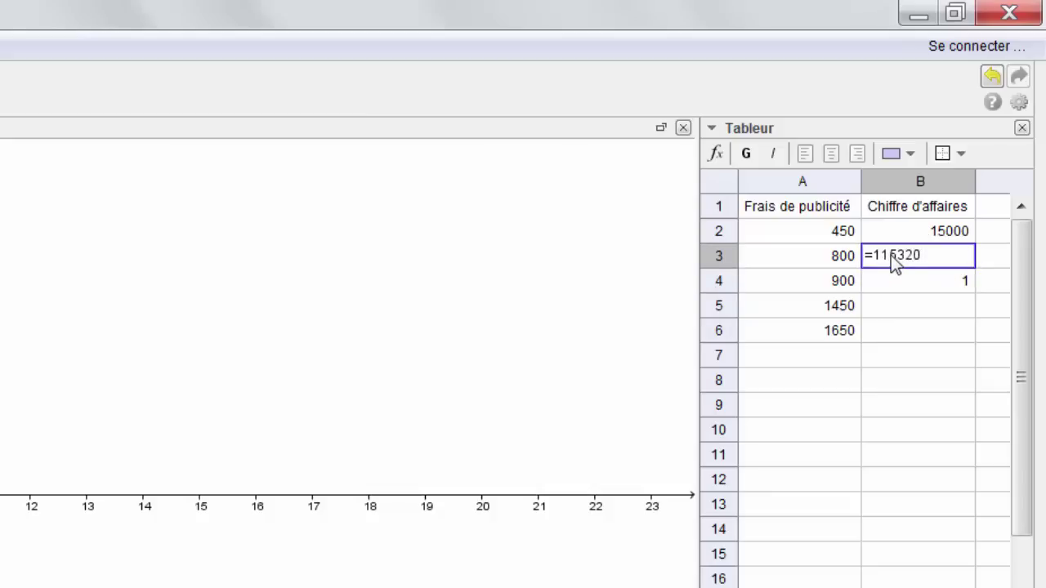
pyautogui.click(891, 255)
pyautogui.press('BackSpace')
pyautogui.click(931, 286)
pyautogui.doubleClick(969, 286)
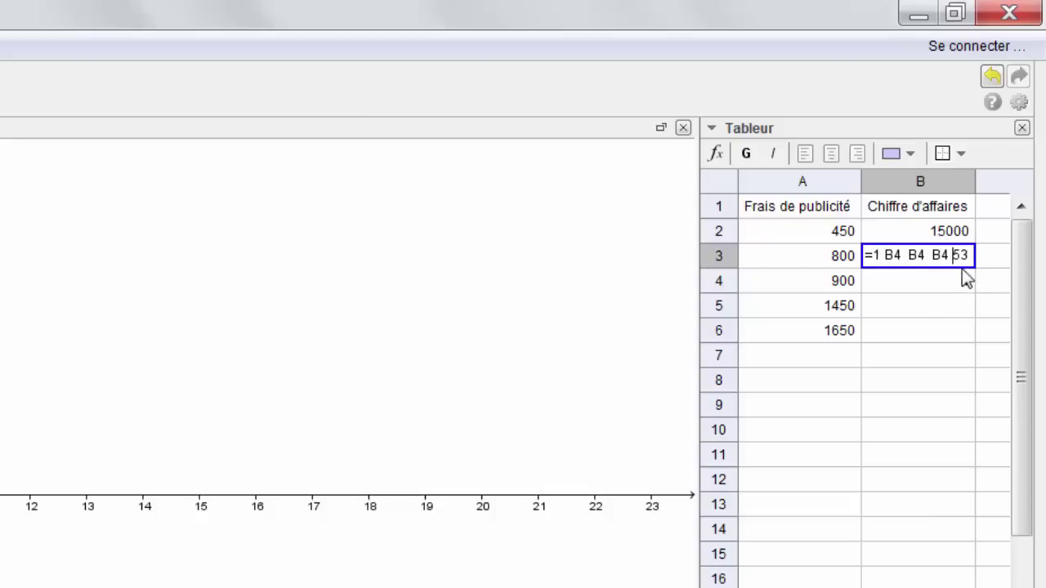
pyautogui.click(961, 255)
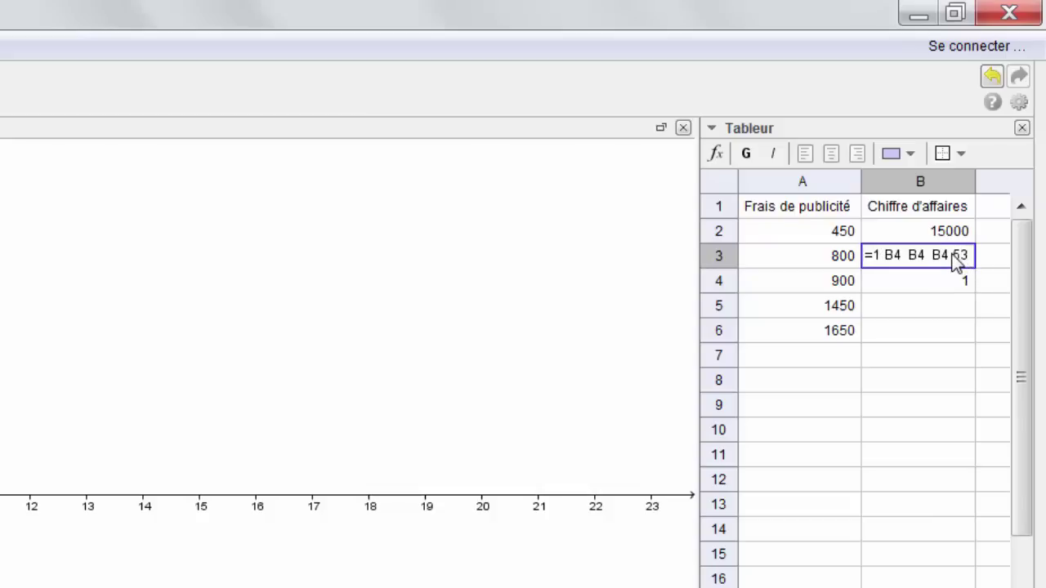
pyautogui.press('BackSpace')
pyautogui.press('BackSpace')
pyautogui.press('BackSpace')
pyautogui.press('BackSpace')
pyautogui.press('BackSpace')
pyautogui.press('BackSpace')
pyautogui.press('BackSpace')
pyautogui.press('BackSpace')
pyautogui.press('BackSpace')
pyautogui.press('BackSpace')
pyautogui.press('BackSpace')
pyautogui.press('Return')
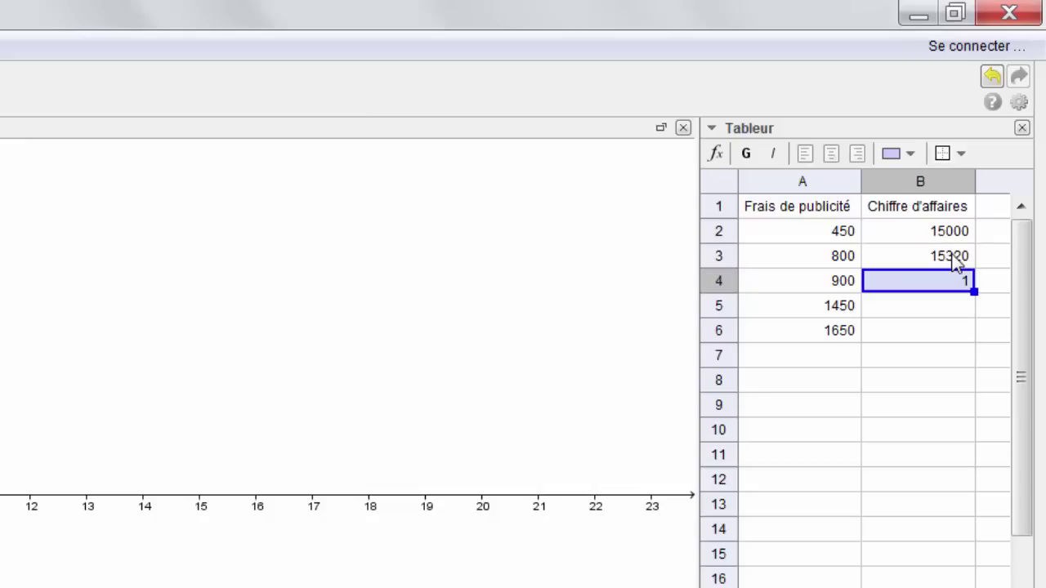
# Enter the Chiffre d'affaires values 15200, 15800 and 16200 in cells B4 to B6.
pyautogui.write('=1')
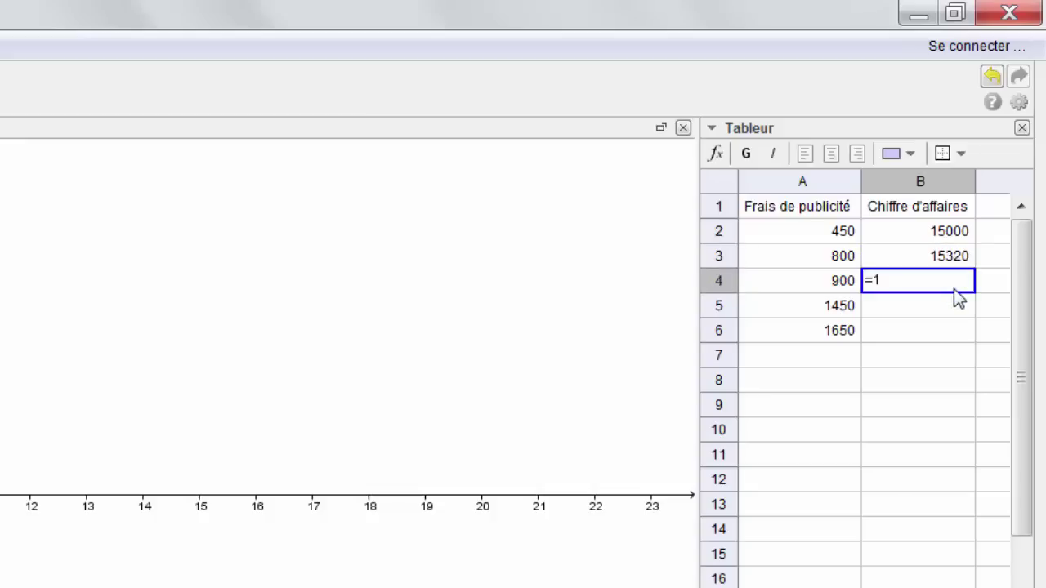
pyautogui.write('5200')
pyautogui.press('Return')
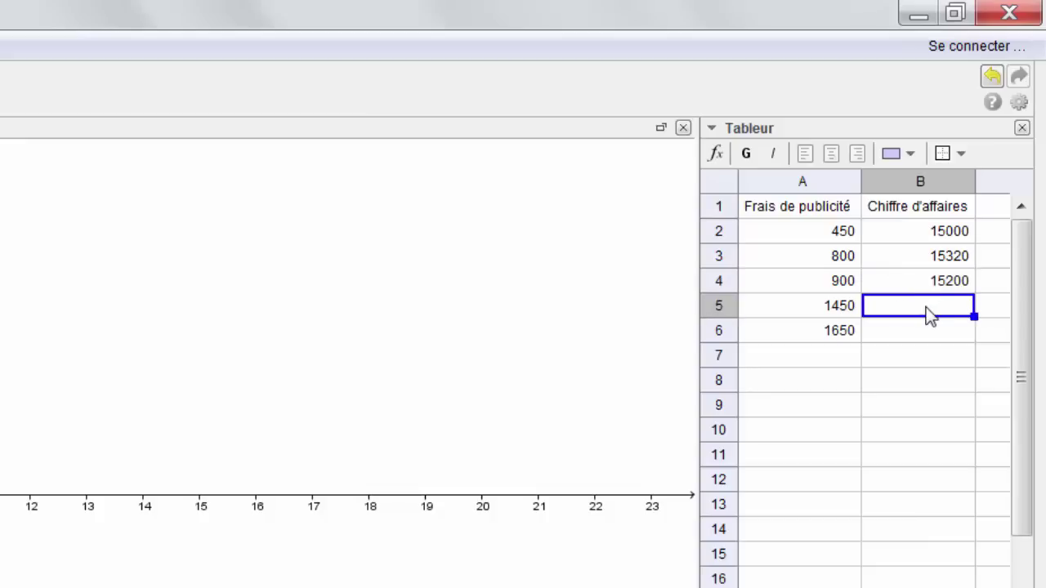
pyautogui.write('1')
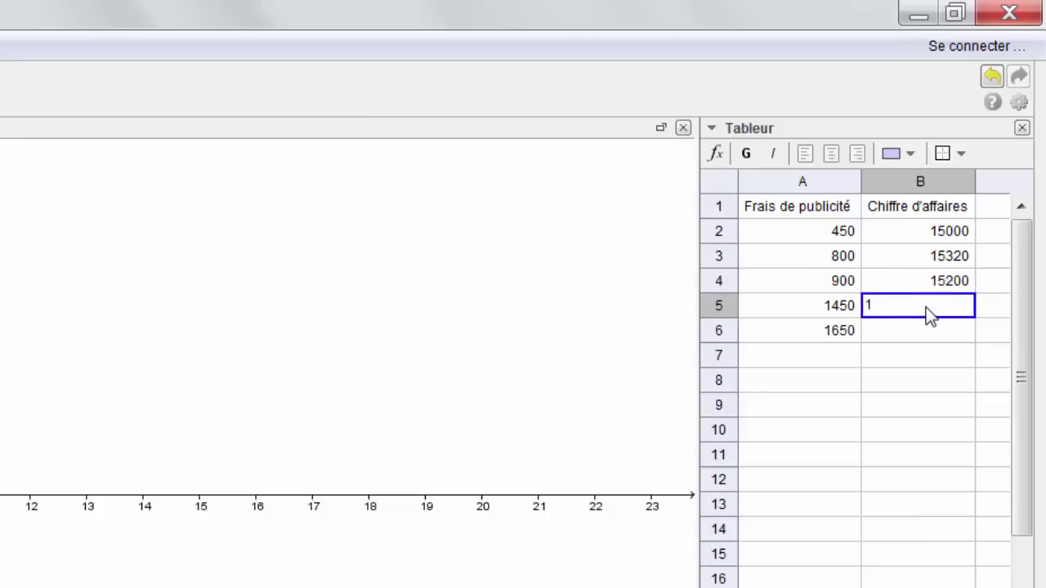
pyautogui.press('BackSpace')
pyautogui.write('=')
pyautogui.press('BackSpace')
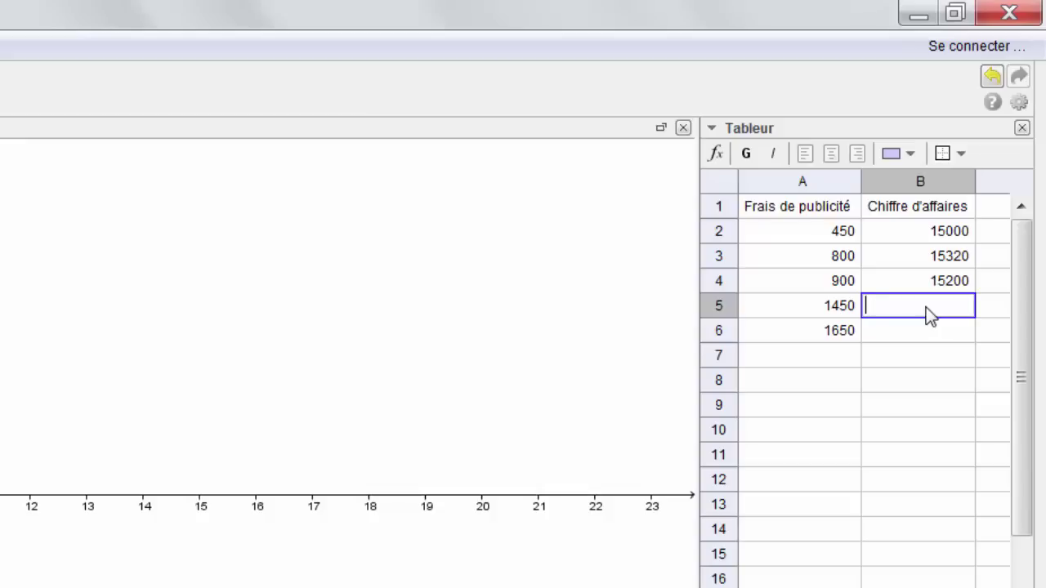
pyautogui.write('15800')
pyautogui.press('Return')
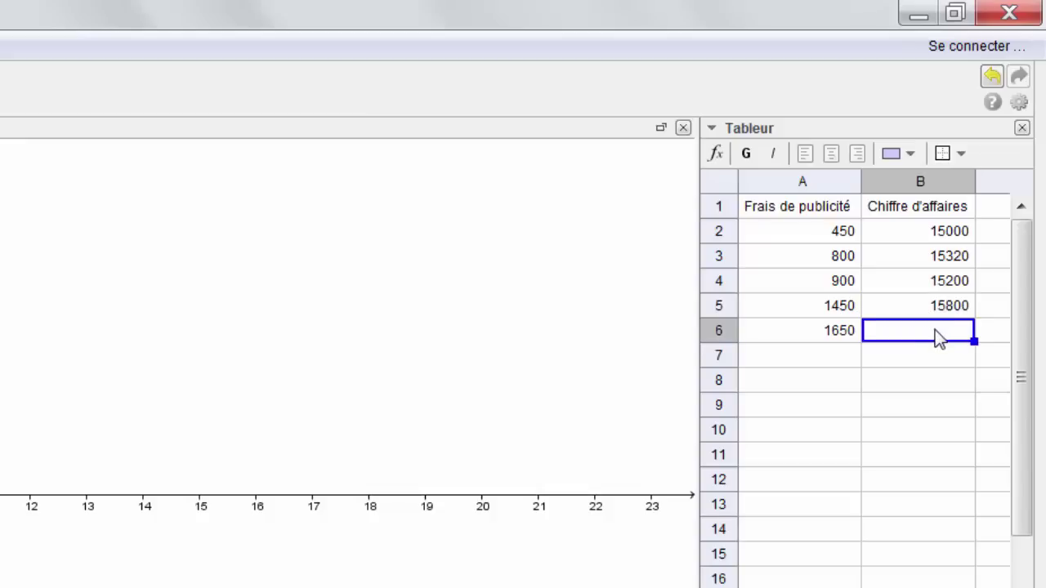
pyautogui.write('160')
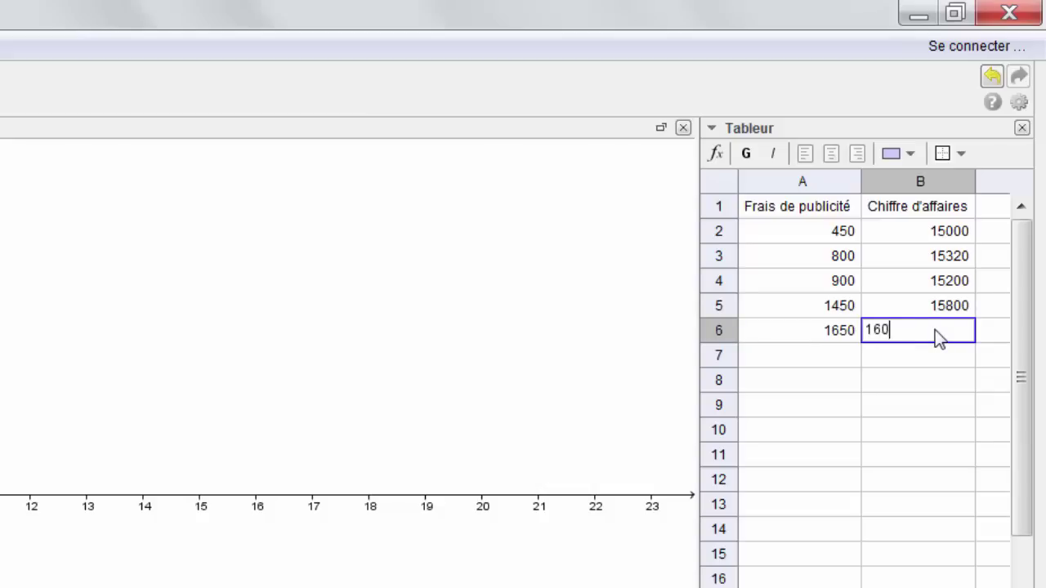
pyautogui.press('BackSpace')
pyautogui.write('200')
pyautogui.press('Return')
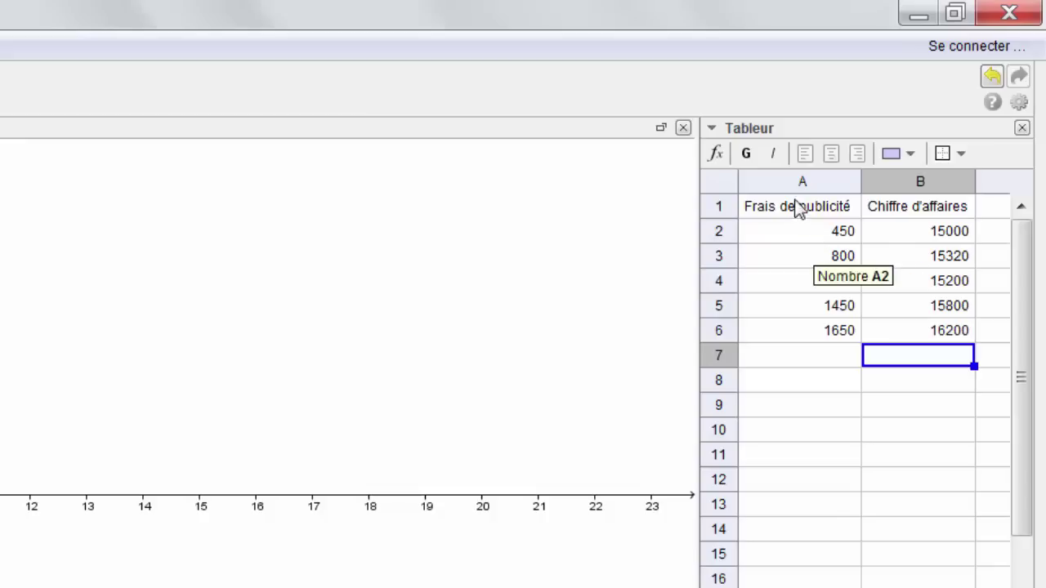
pyautogui.doubleClick(811, 216)
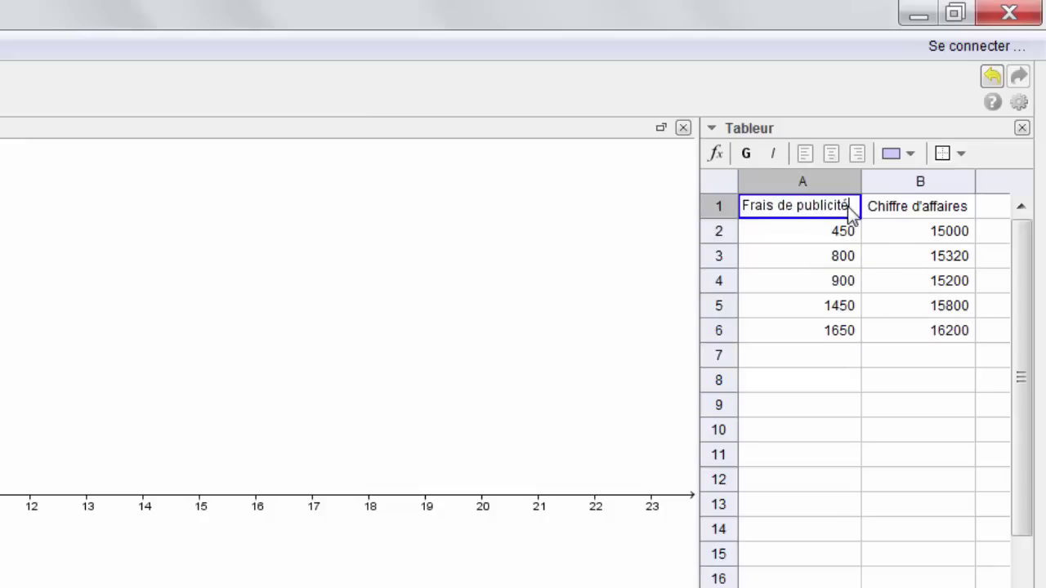
pyautogui.click(823, 211)
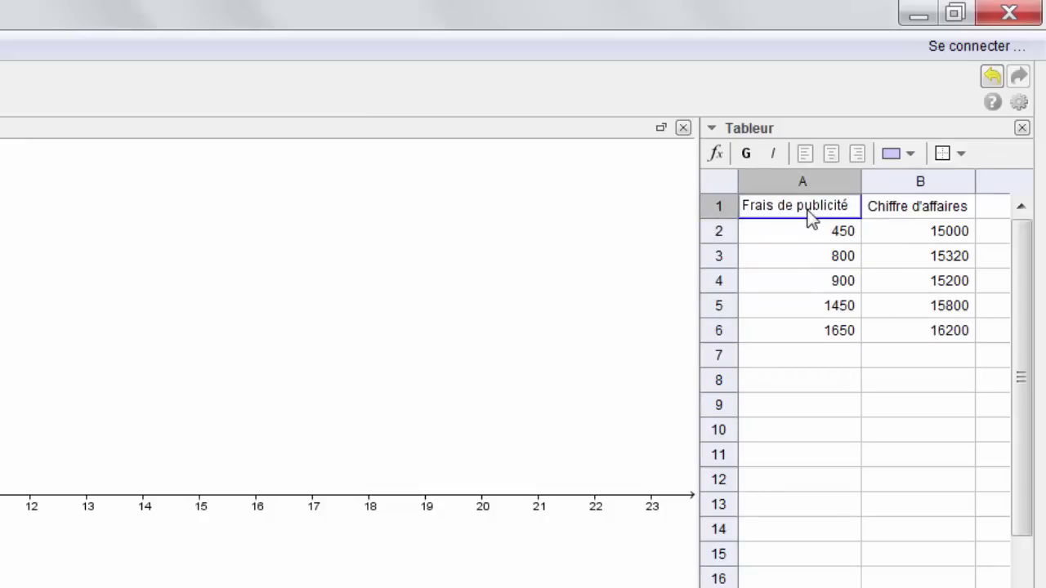
pyautogui.moveTo(805, 210); pyautogui.dragTo(885, 211)
pyautogui.click(851, 209)
pyautogui.click(805, 251)
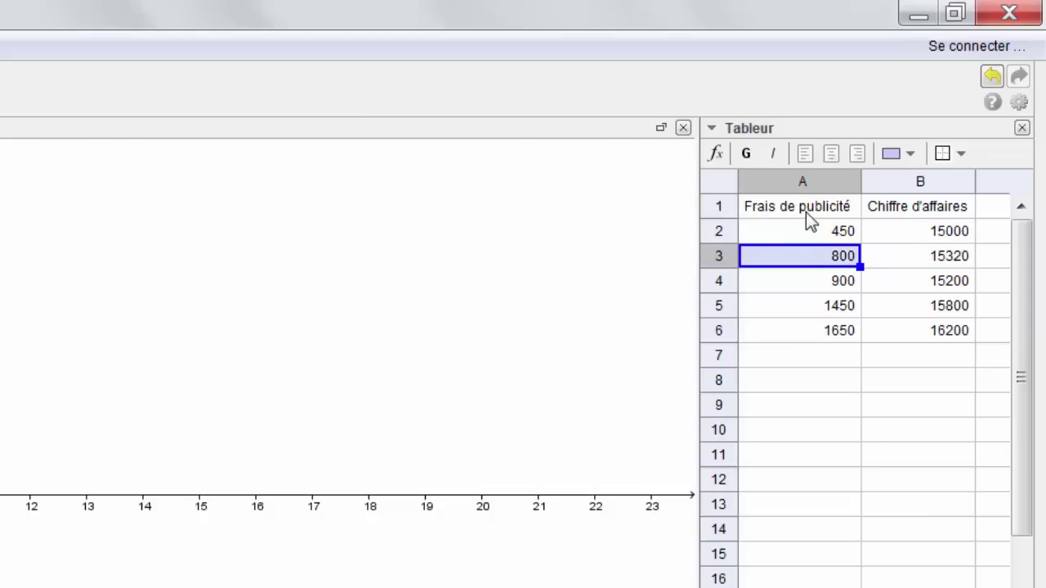
# Make the text of cells A1 to B6 bold and centre it.
pyautogui.click(807, 212)
pyautogui.moveTo(807, 213); pyautogui.dragTo(894, 328)
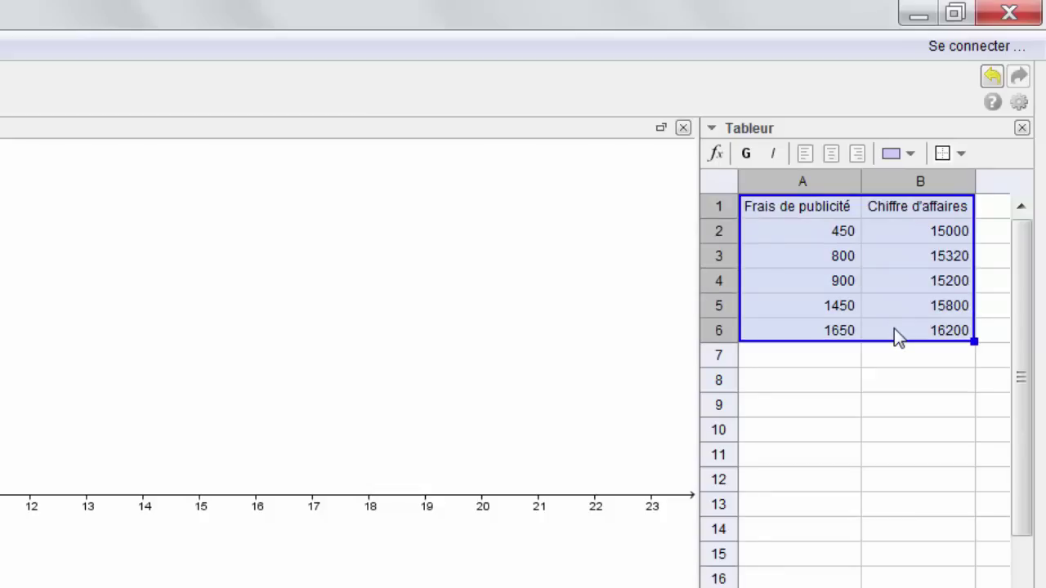
pyautogui.click(749, 159)
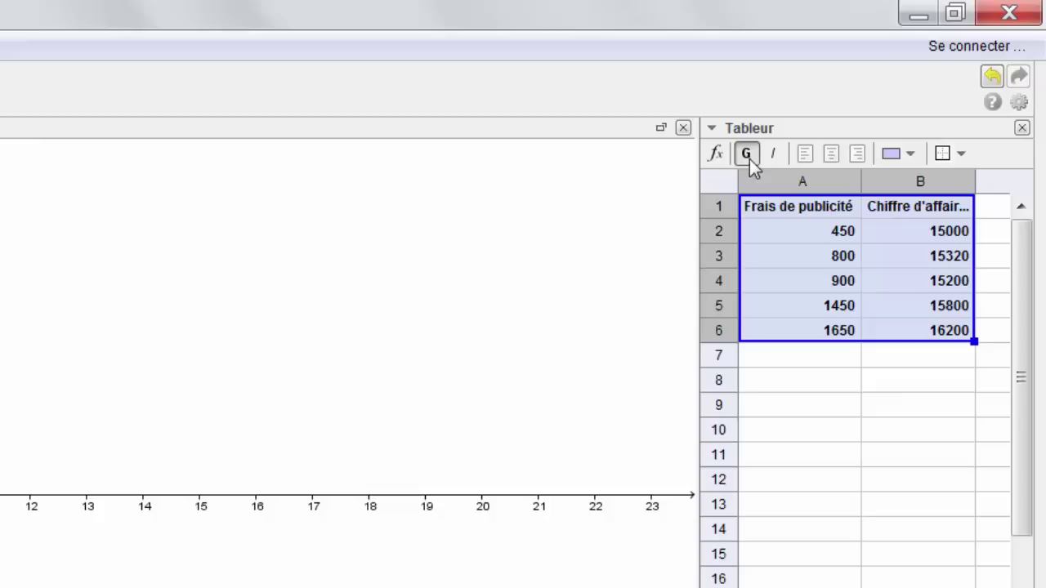
pyautogui.click(832, 154)
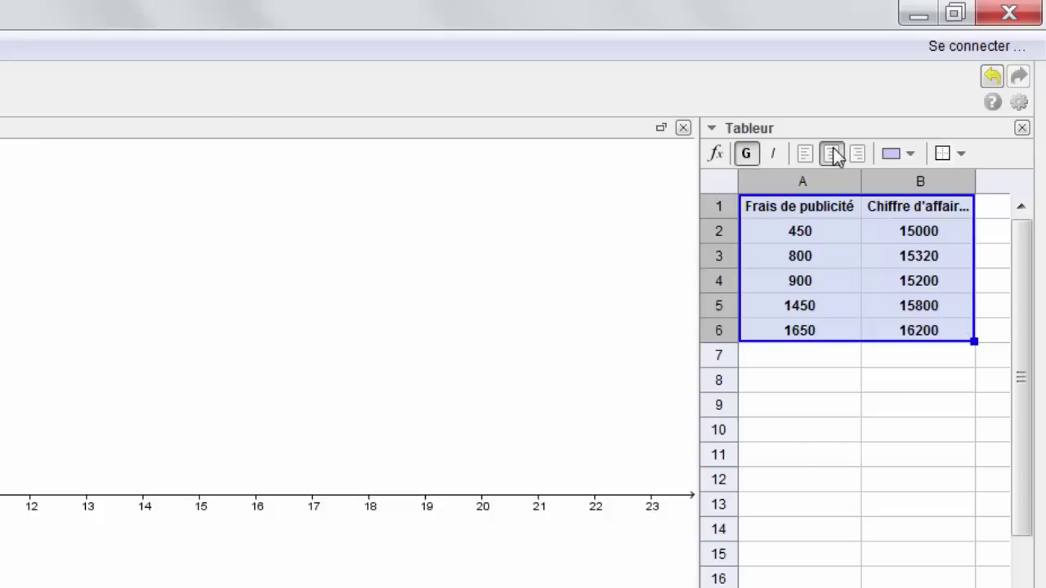
# Apply borders around and between all cells of the table A1 to B6.
pyautogui.click(942, 156)
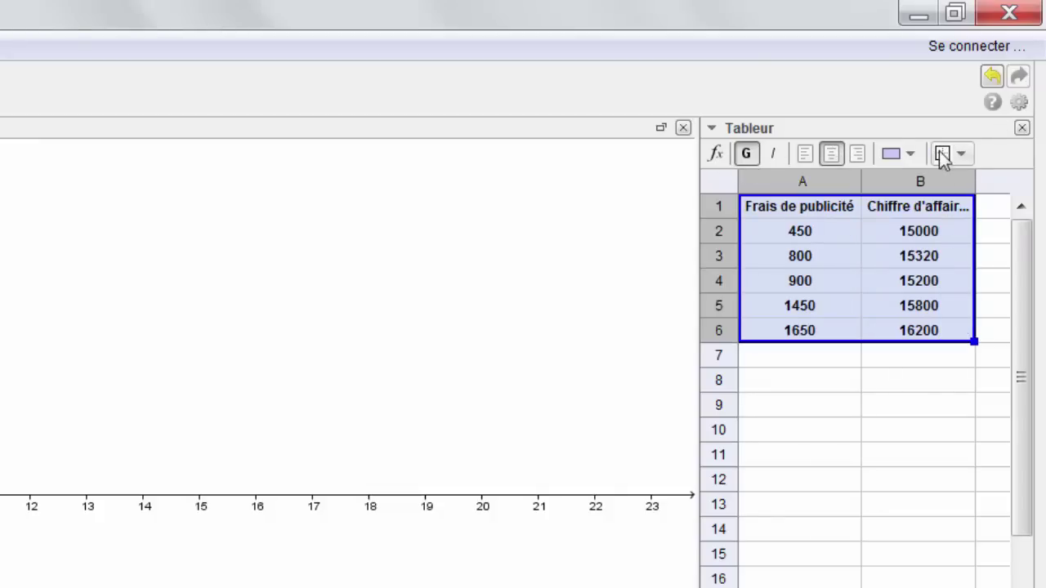
pyautogui.click(964, 161)
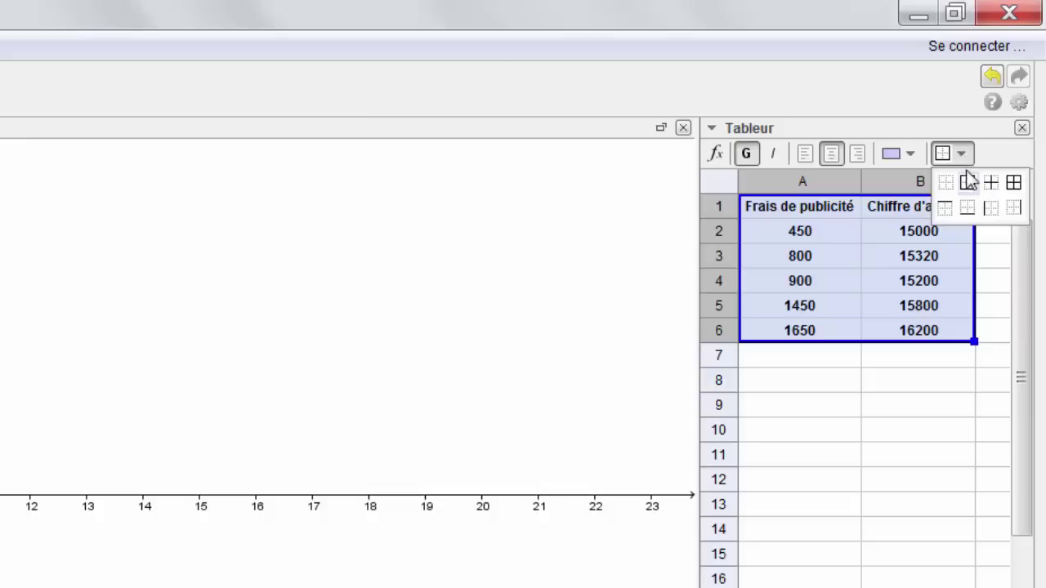
pyautogui.click(1014, 180)
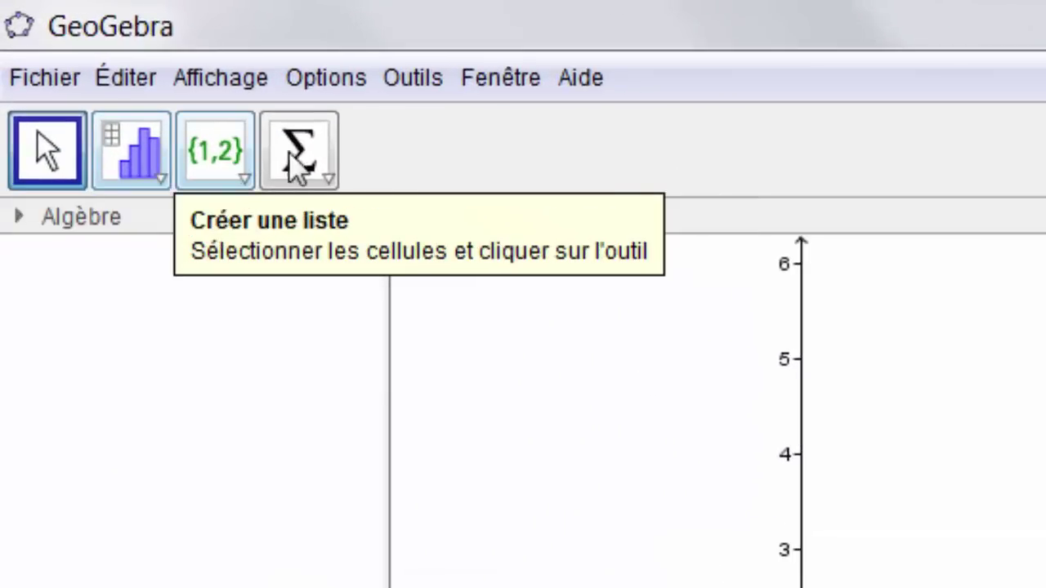
# Start a two-variable statistics analysis (Statistiques à deux variables) on the table A1 to B6.
pyautogui.click(327, 178)
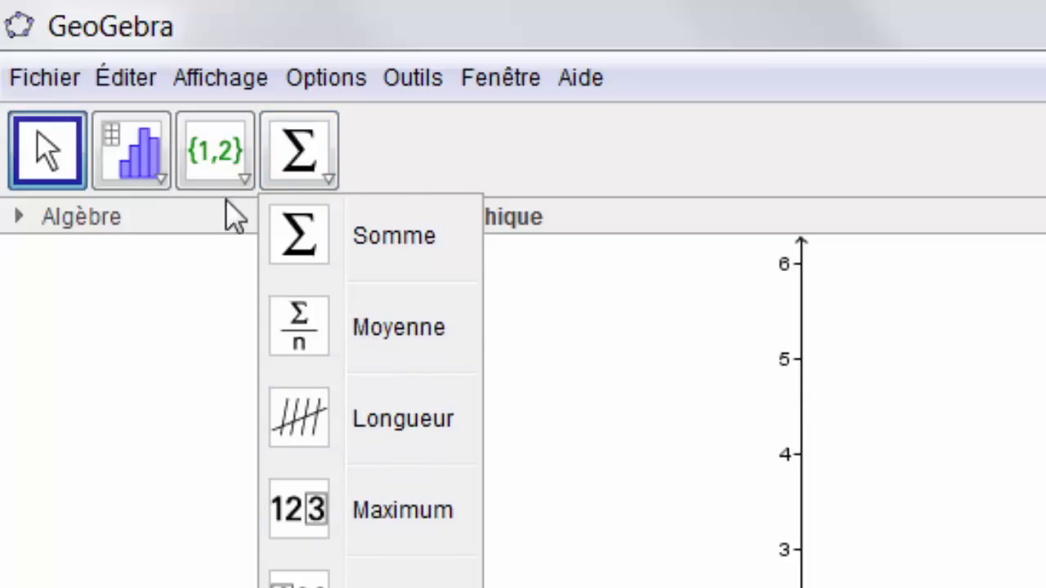
pyautogui.click(245, 179)
pyautogui.click(161, 180)
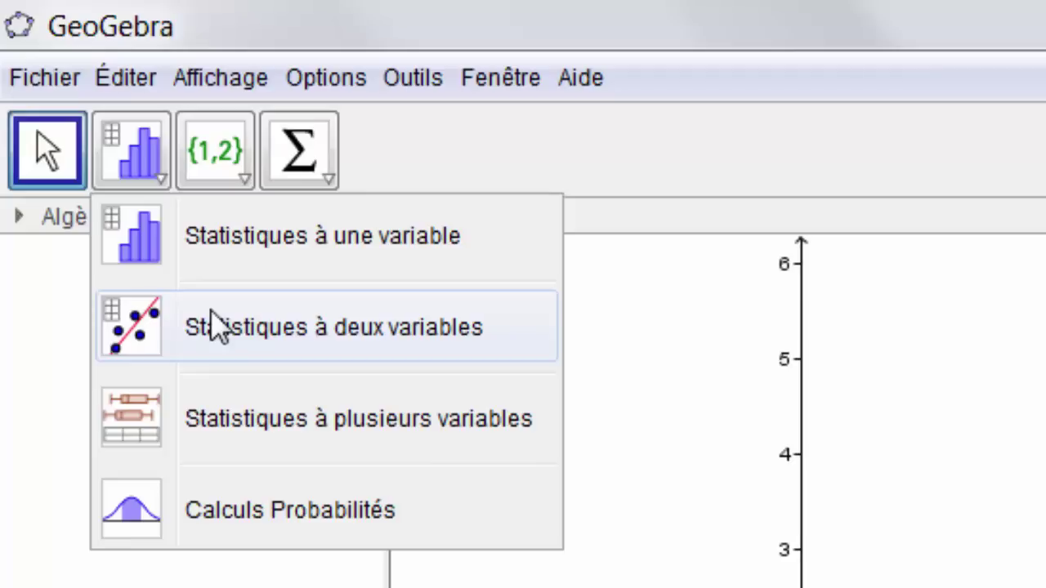
pyautogui.click(270, 329)
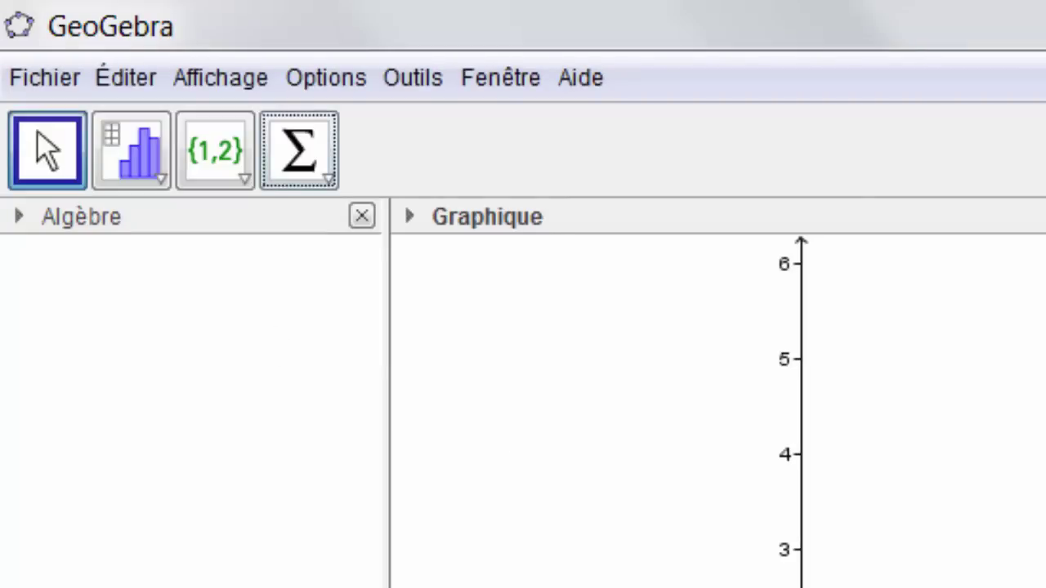
pyautogui.click(159, 180)
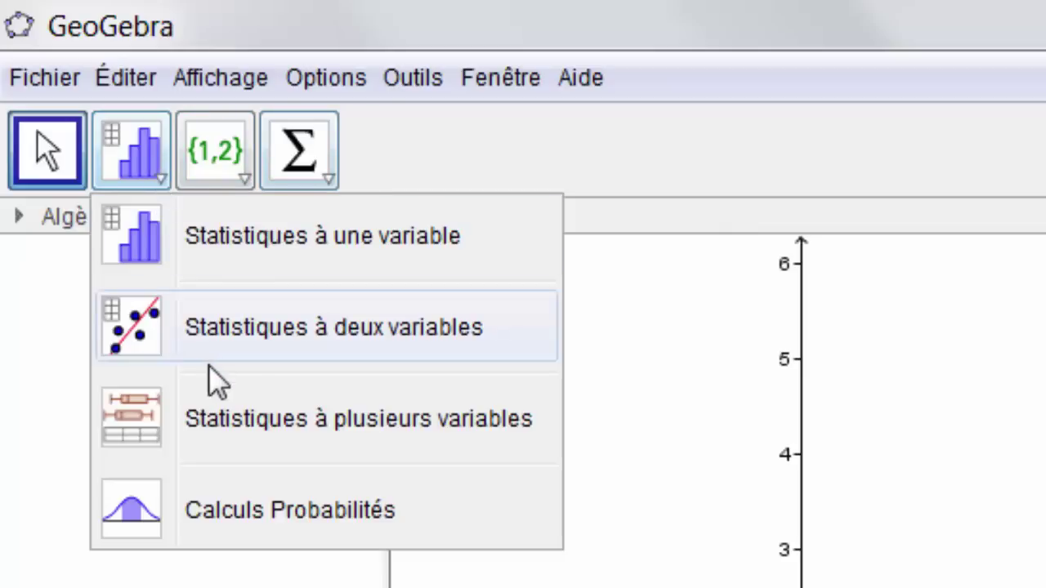
pyautogui.click(248, 334)
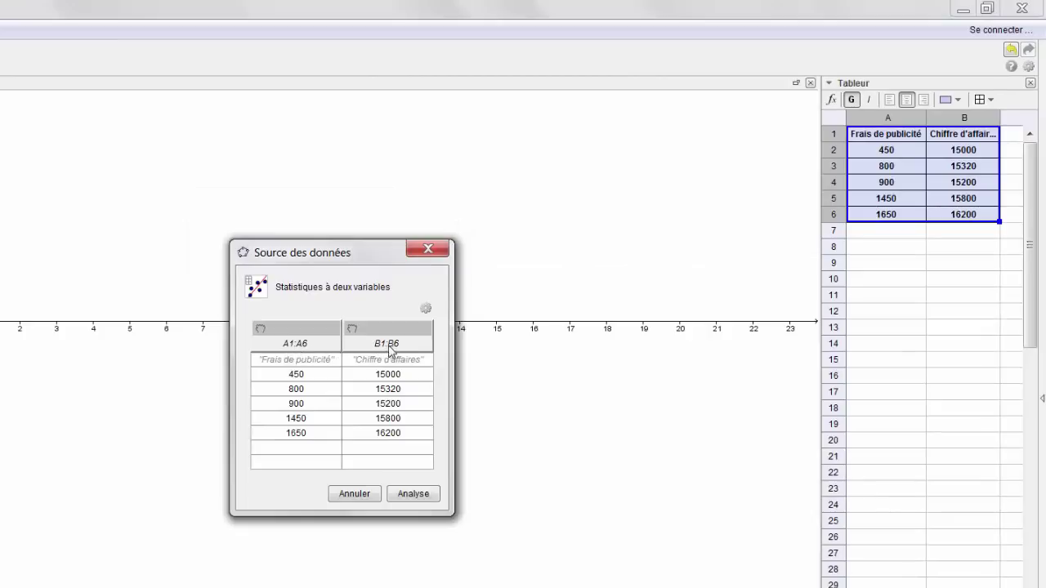
# Use the column headers as titles in the data source and run the analysis.
pyautogui.click(425, 310)
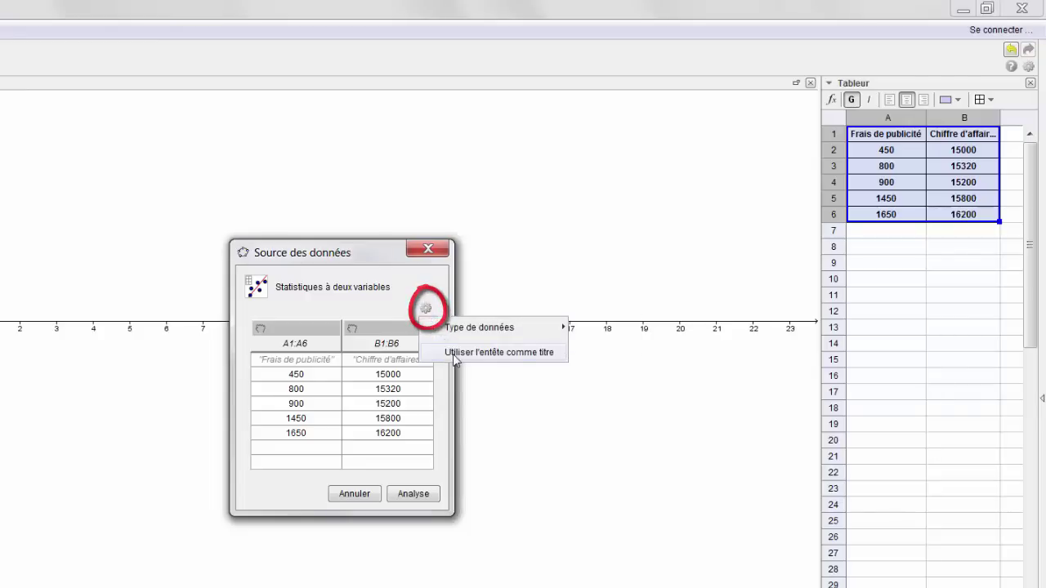
pyautogui.click(454, 355)
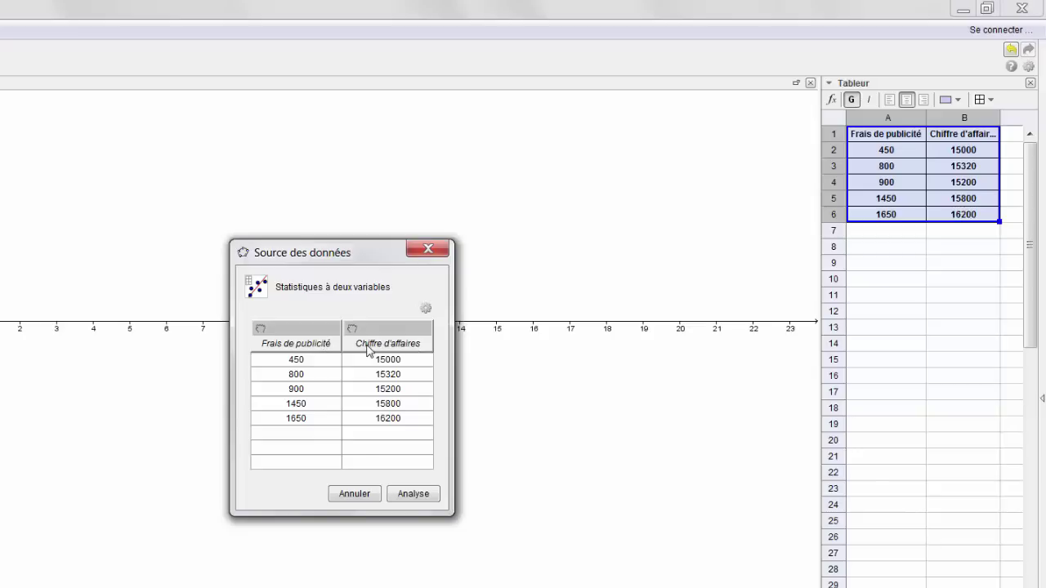
pyautogui.click(407, 495)
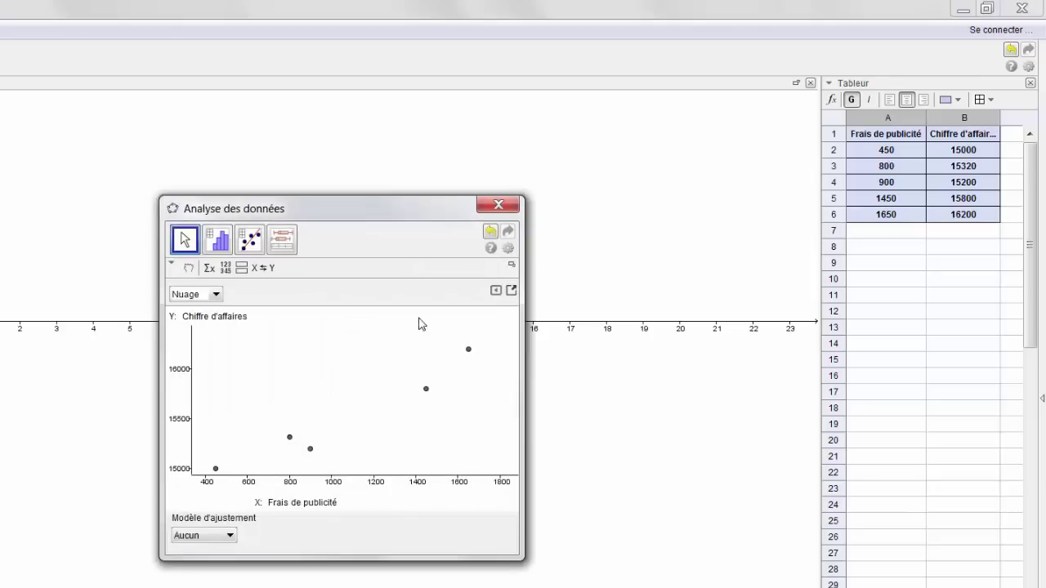
# Move and slightly enlarge the data analysis window, and switch on the grid in the main graphics view.
pyautogui.moveTo(406, 215); pyautogui.dragTo(256, 190)
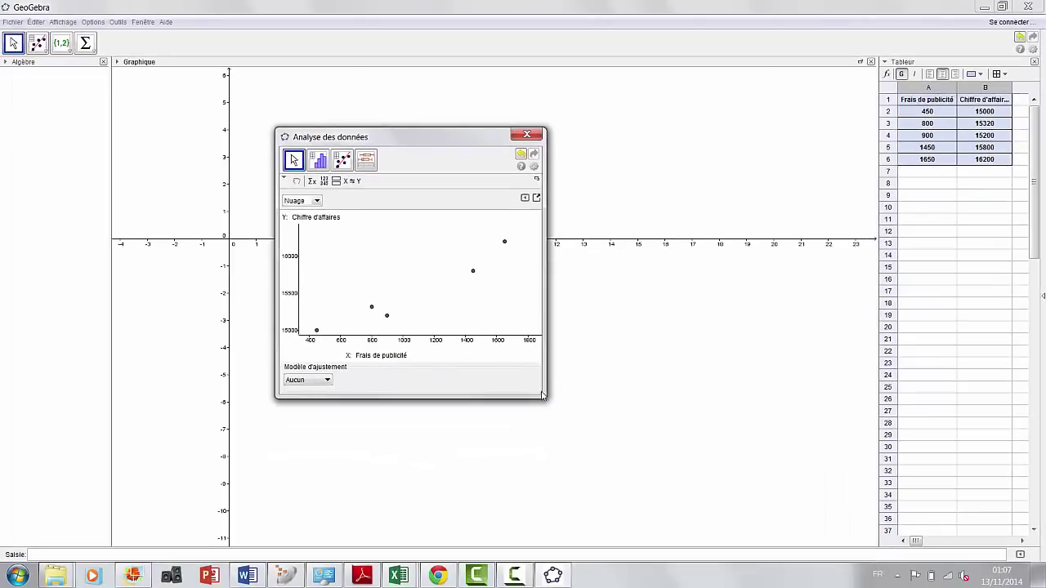
pyautogui.moveTo(545, 396); pyautogui.dragTo(572, 419)
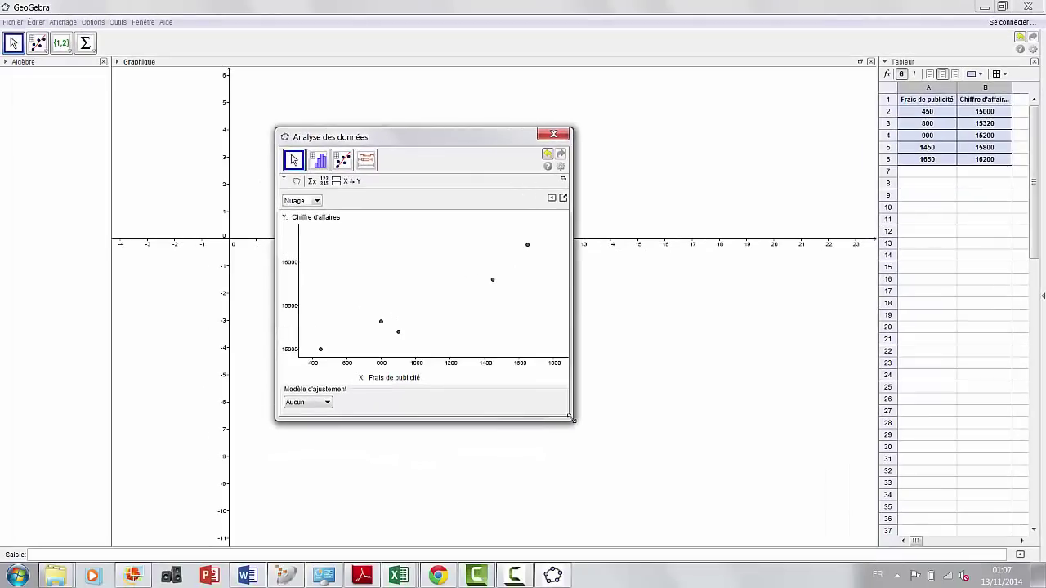
pyautogui.click(636, 334)
pyautogui.rightClick(638, 334)
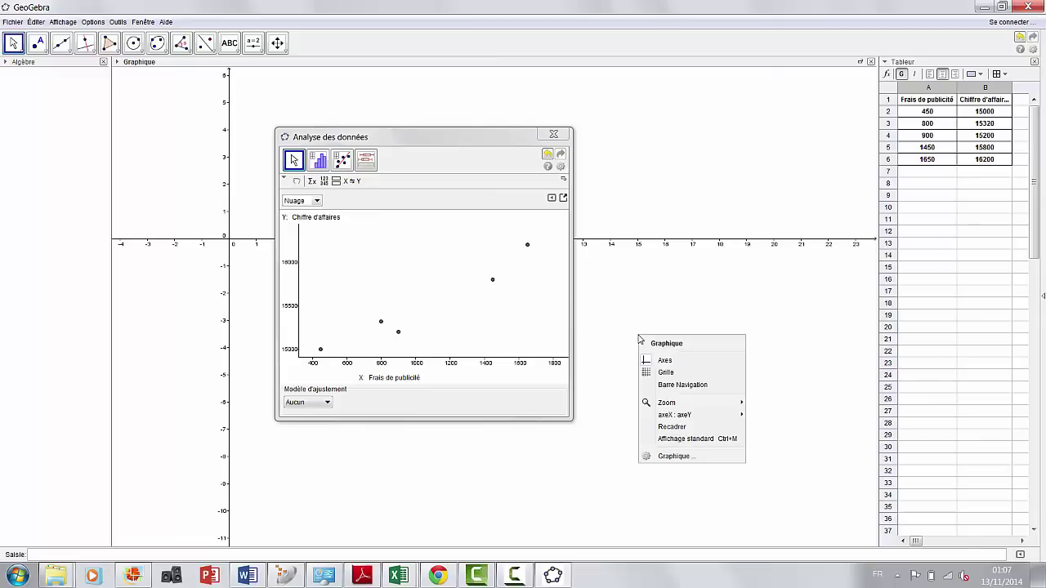
pyautogui.click(665, 372)
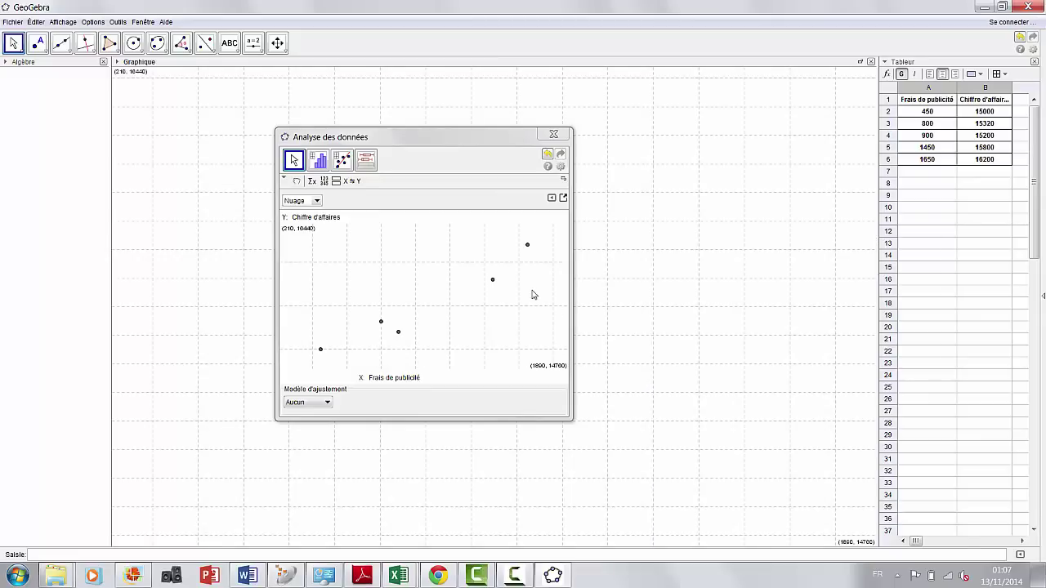
# Enlarge the data analysis window further and close it.
pyautogui.rightClick(637, 304)
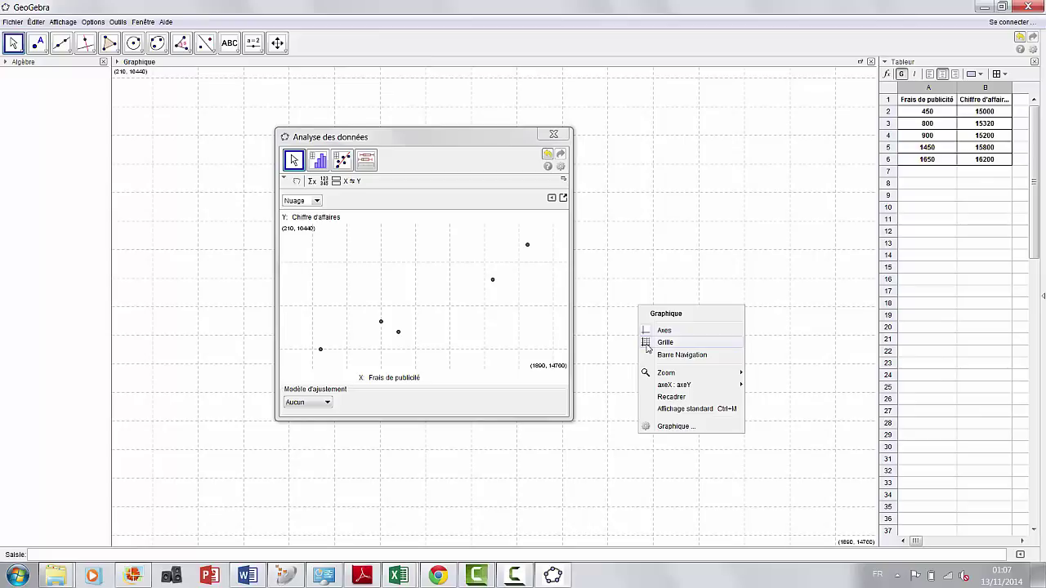
pyautogui.click(544, 398)
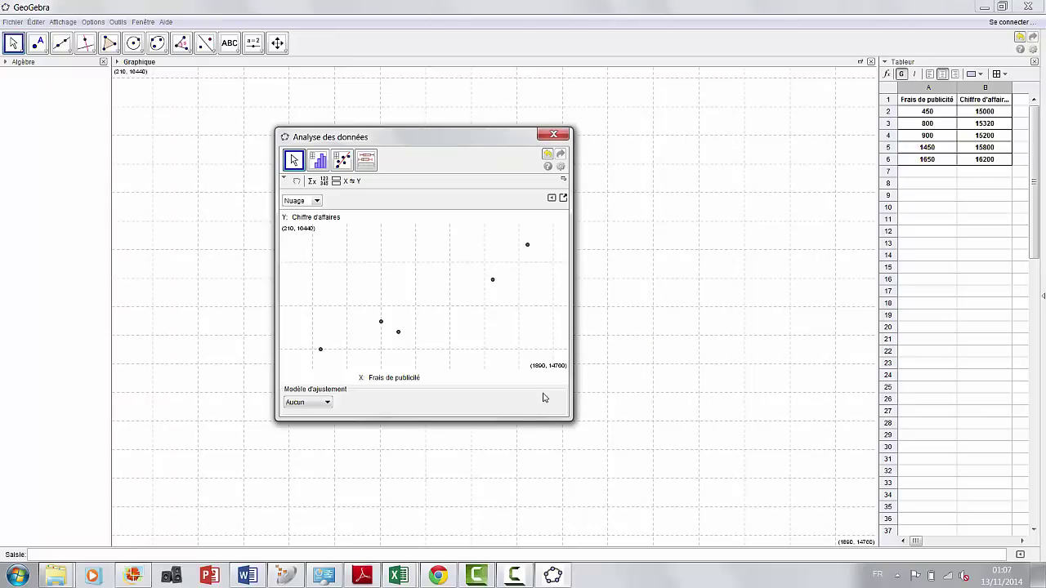
pyautogui.moveTo(574, 421); pyautogui.dragTo(718, 505)
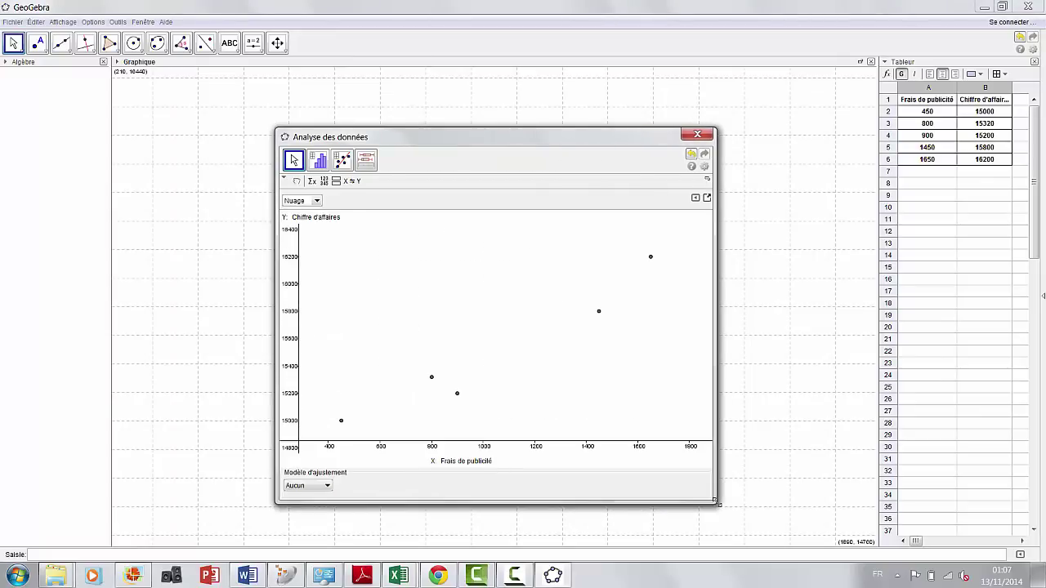
pyautogui.rightClick(576, 353)
pyautogui.click(696, 136)
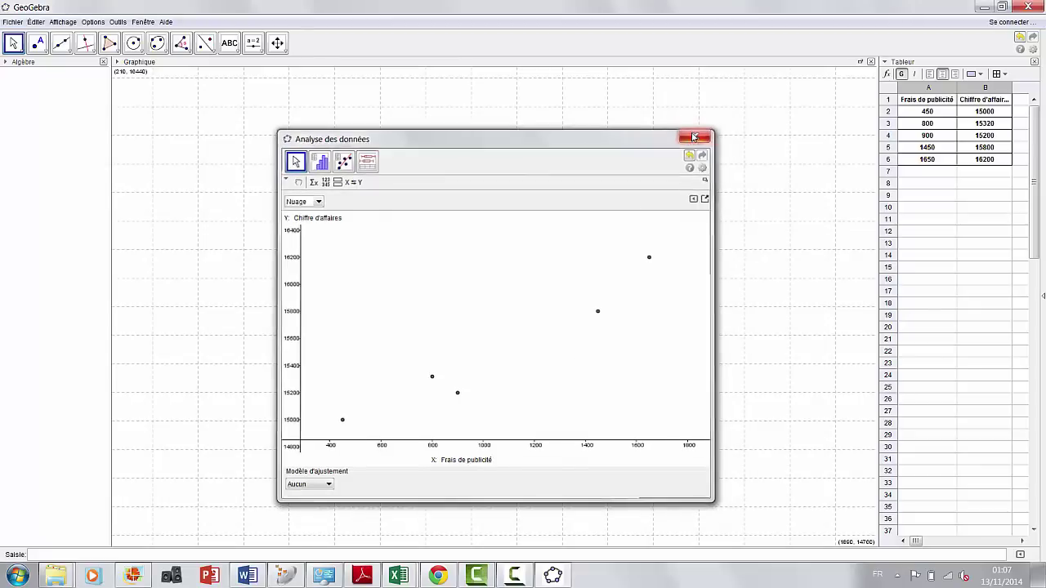
pyautogui.click(695, 135)
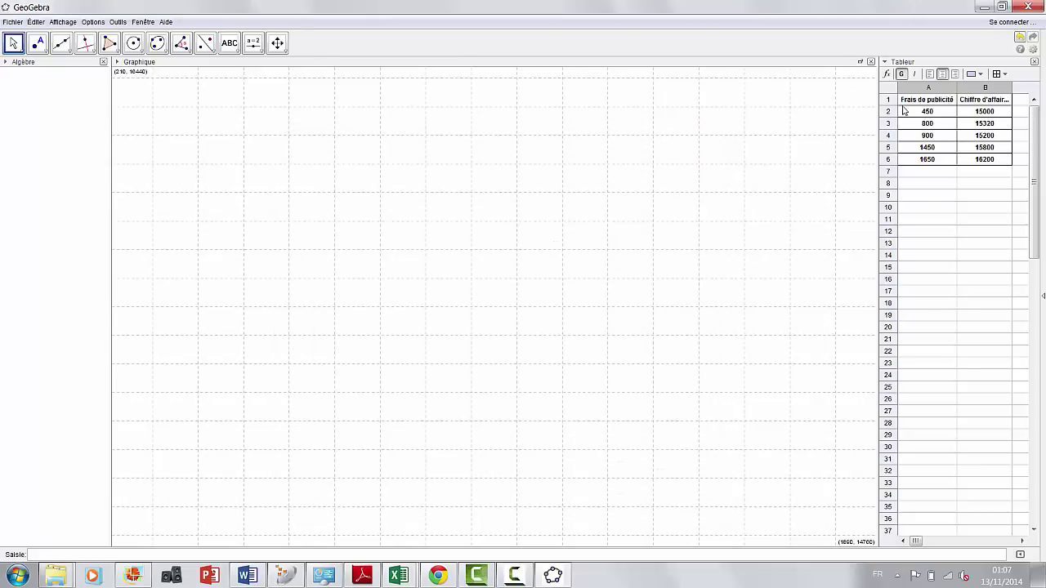
# Run a two-variable analysis of cells A1 to B6 with the headers as titles, and enlarge the resulting scatter plot window.
pyautogui.moveTo(917, 103); pyautogui.dragTo(984, 160)
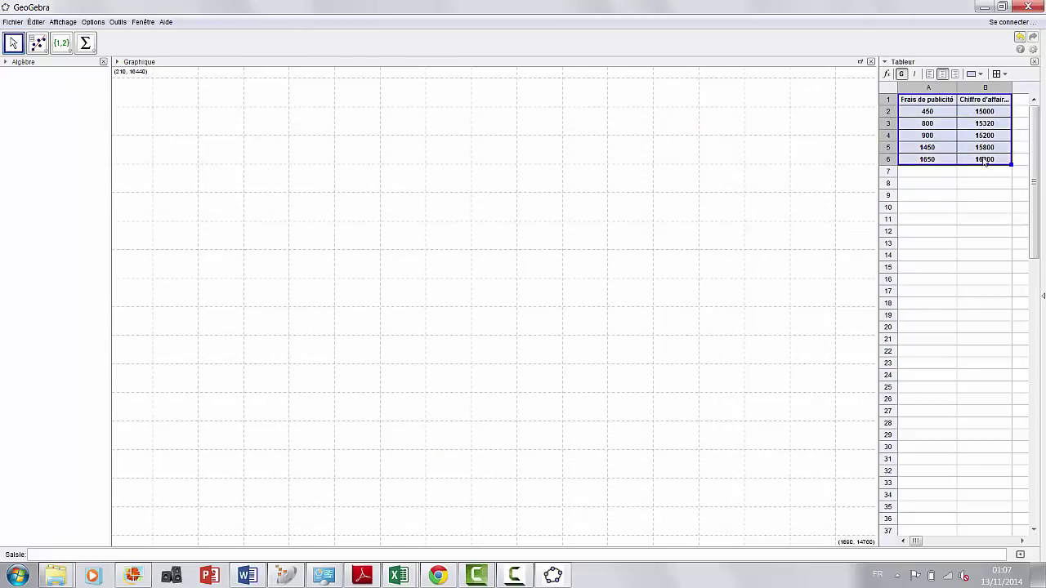
pyautogui.click(38, 41)
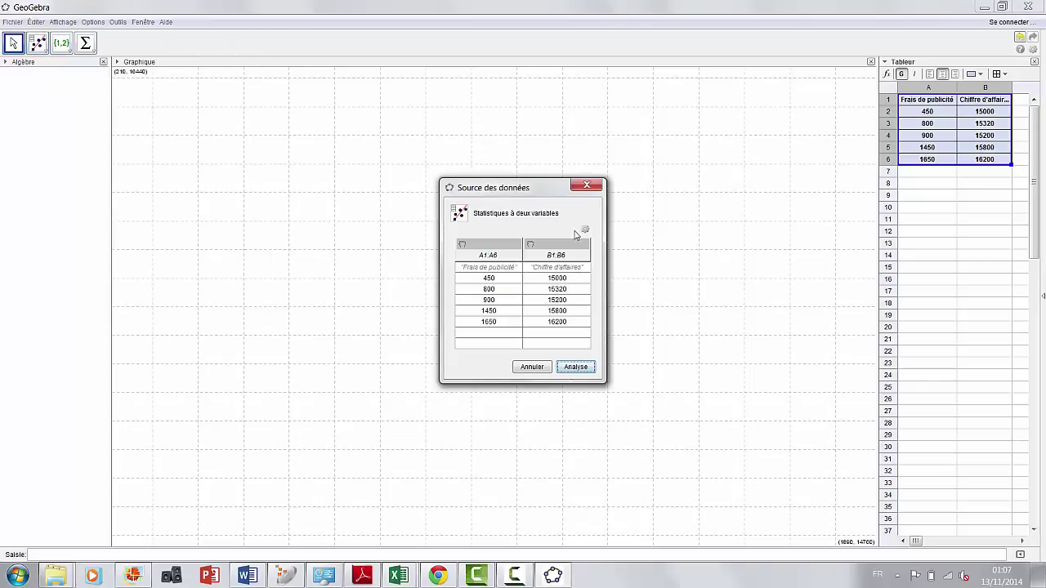
pyautogui.click(584, 231)
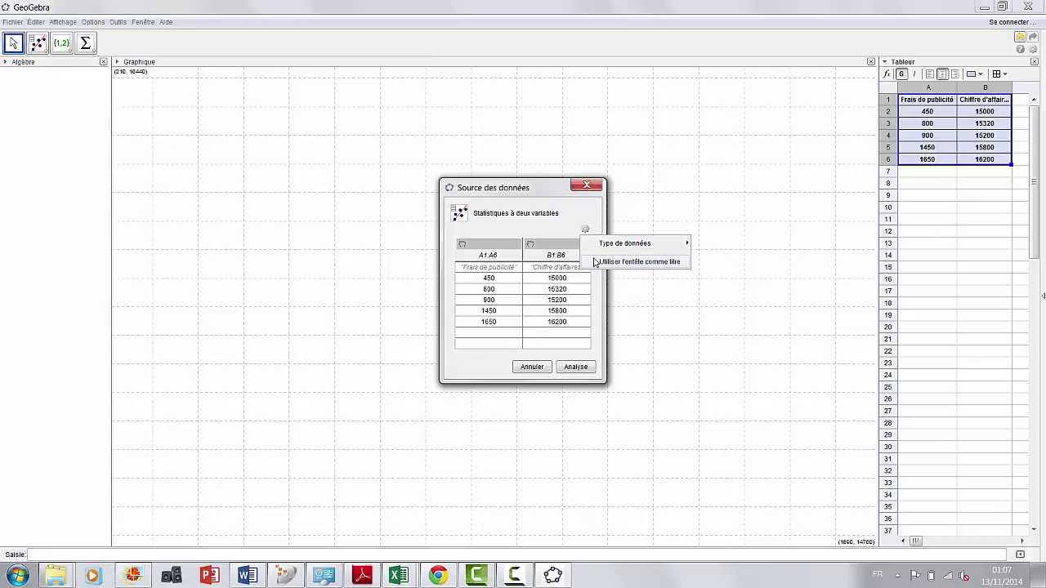
pyautogui.click(599, 262)
pyautogui.click(576, 367)
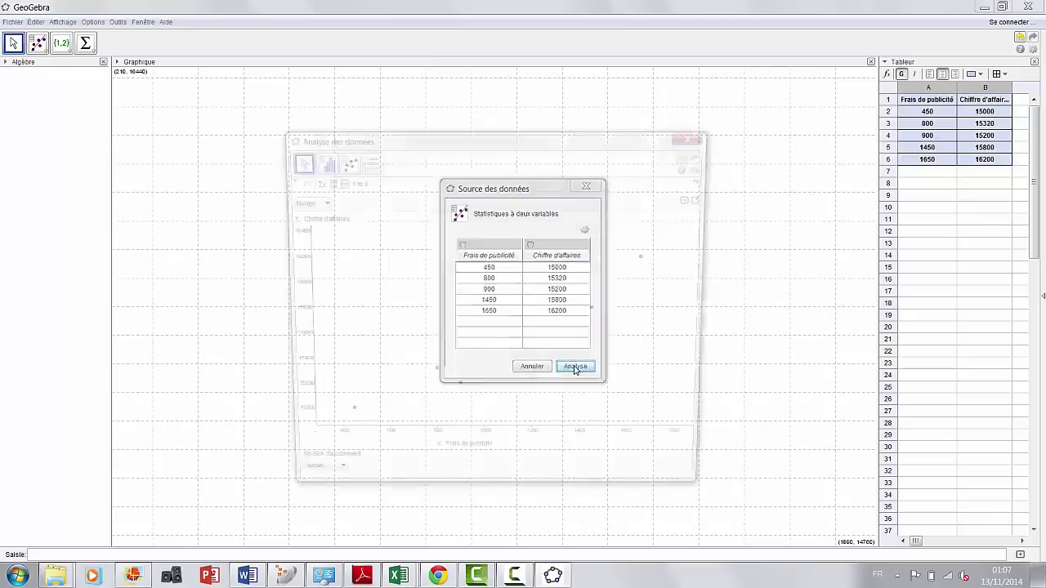
pyautogui.moveTo(445, 142); pyautogui.dragTo(372, 78)
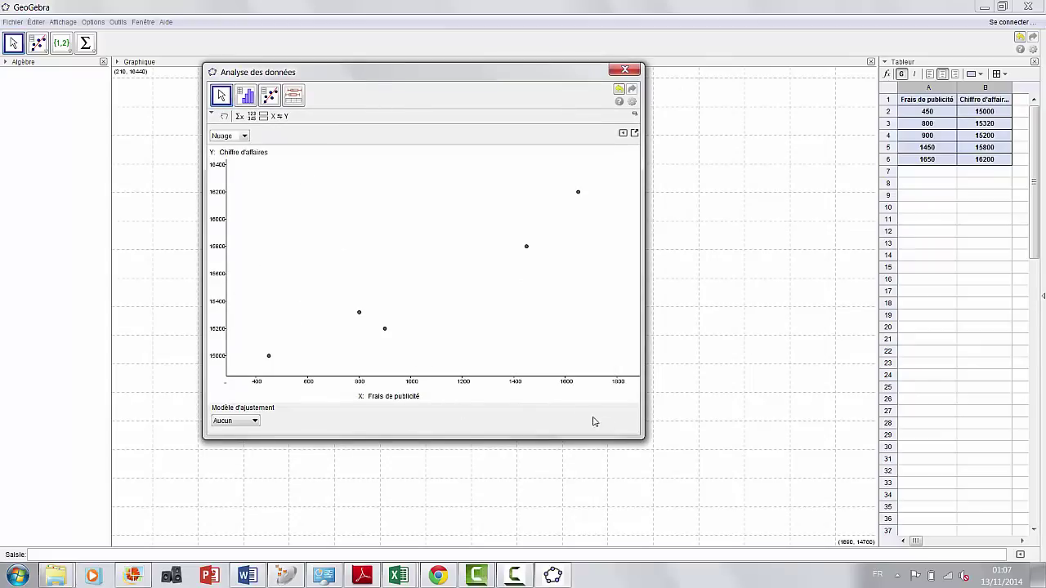
pyautogui.moveTo(640, 437); pyautogui.dragTo(748, 502)
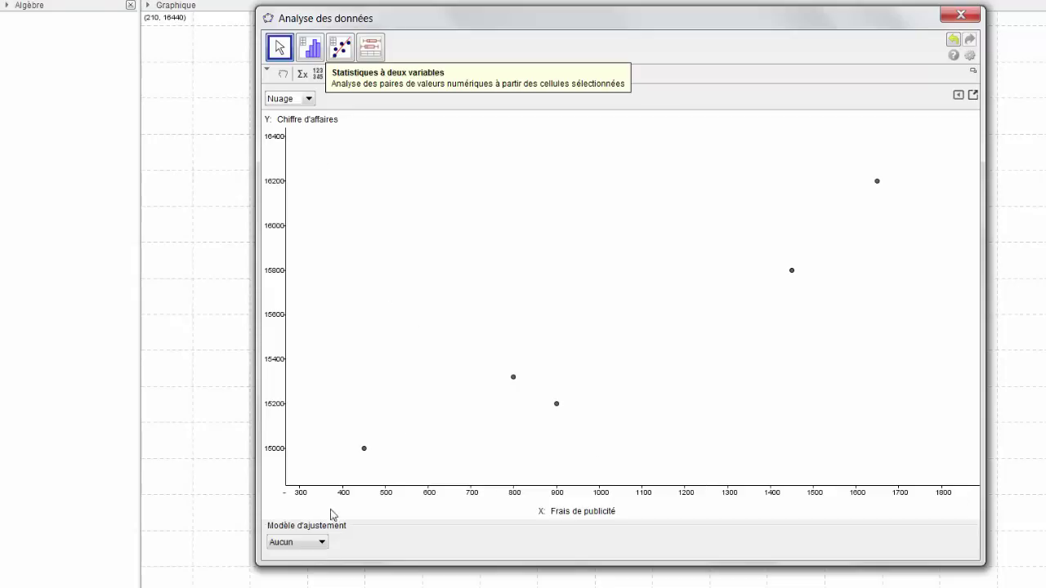
# Fit an affine regression model to the scatter plot and evaluate it at x = 1000.
pyautogui.click(323, 541)
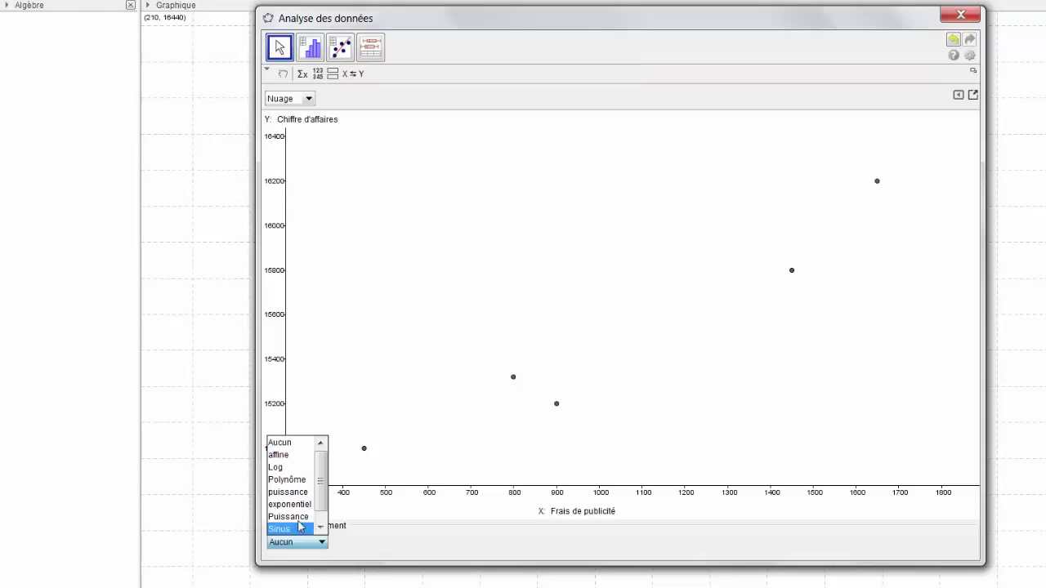
pyautogui.click(284, 455)
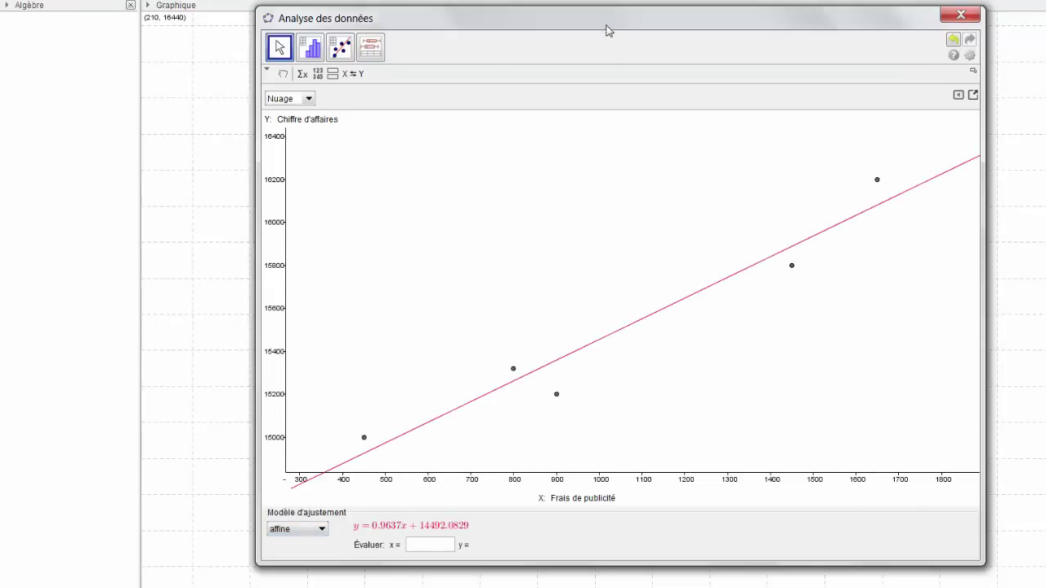
pyautogui.moveTo(606, 31)
pyautogui.mouseDown()
pyautogui.moveTo(609, 10)
pyautogui.moveTo(541, 29)
pyautogui.mouseUp()
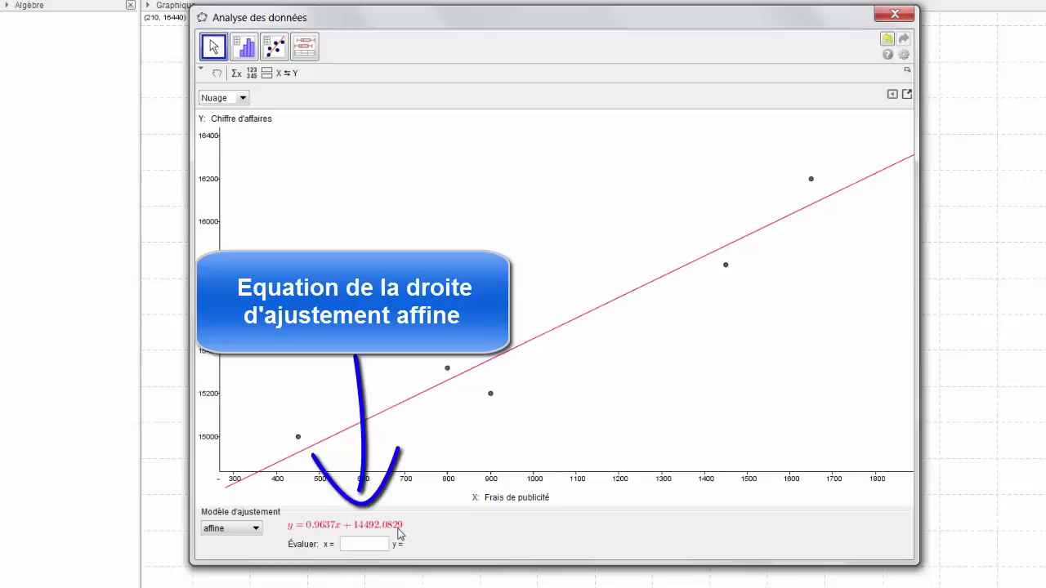
pyautogui.click(352, 548)
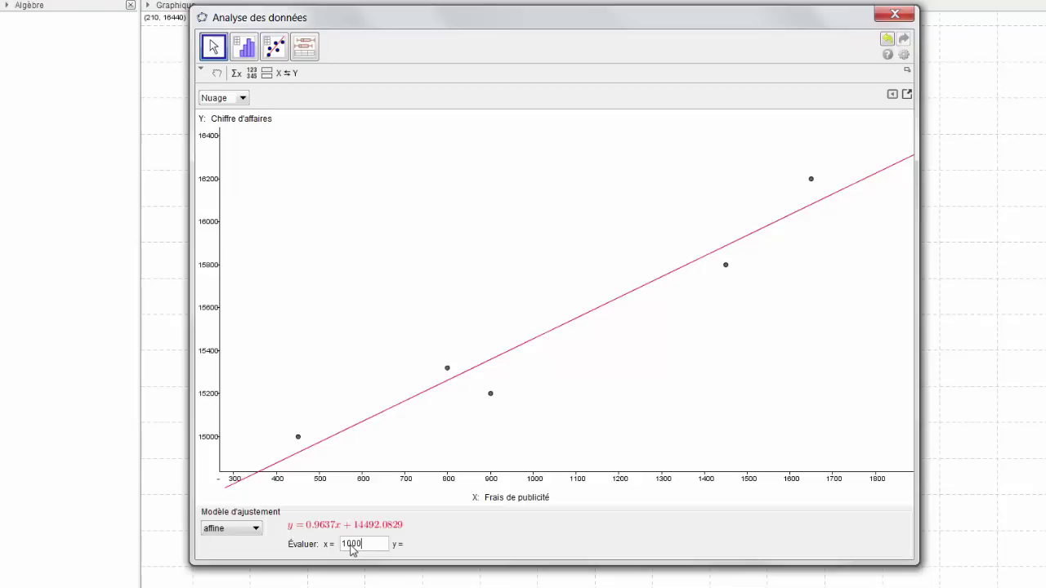
pyautogui.press('Return')
# Show the grid on the scatter plot and turn off its automatic dimensions.
pyautogui.click(893, 95)
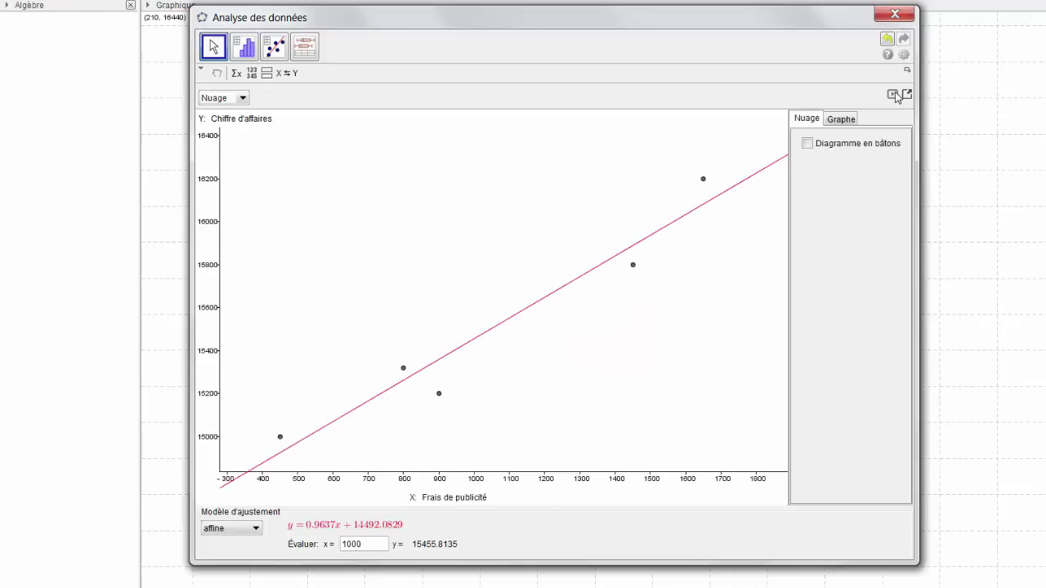
pyautogui.click(841, 120)
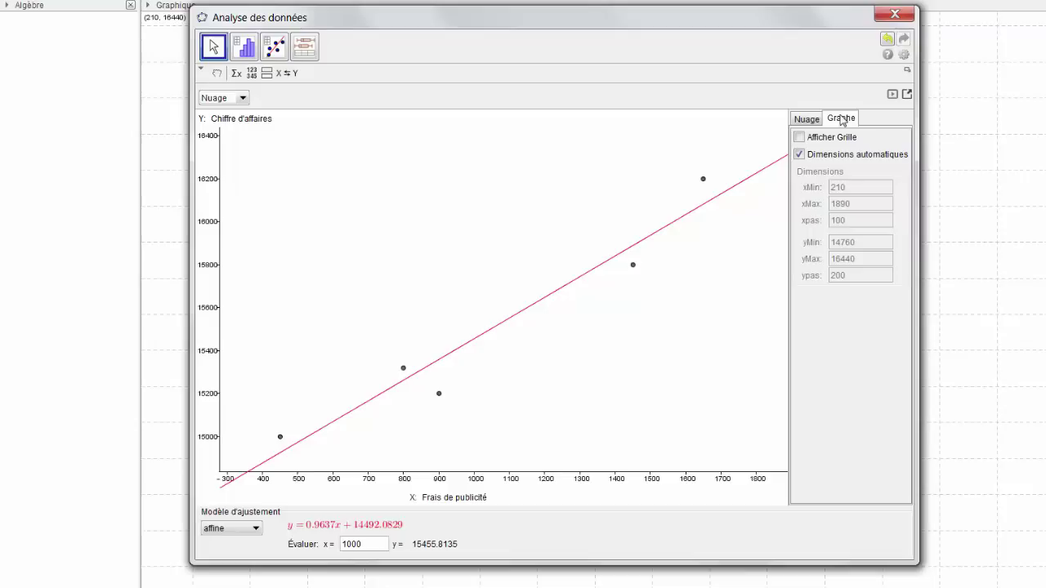
pyautogui.click(893, 95)
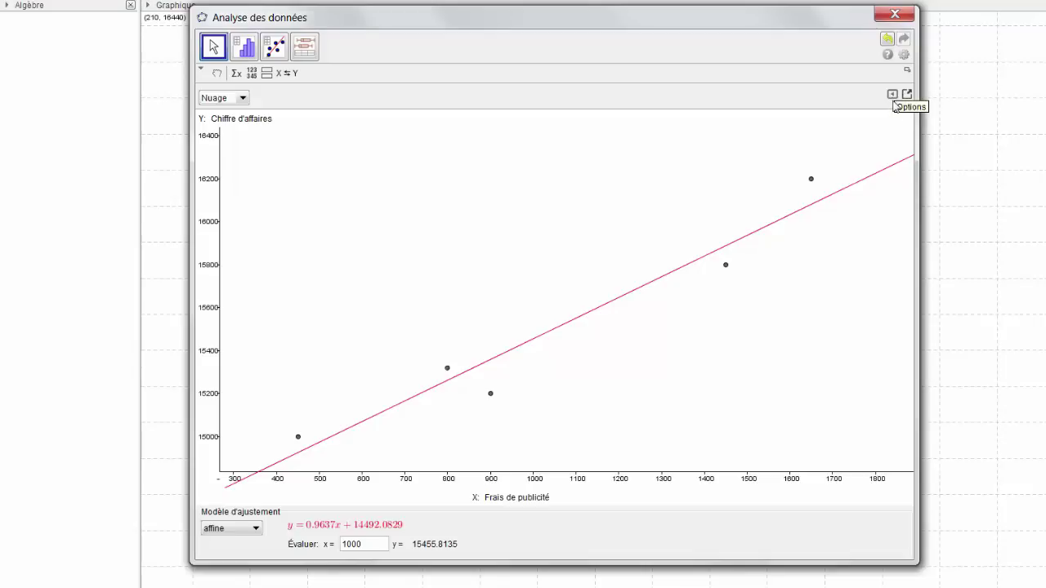
pyautogui.click(893, 96)
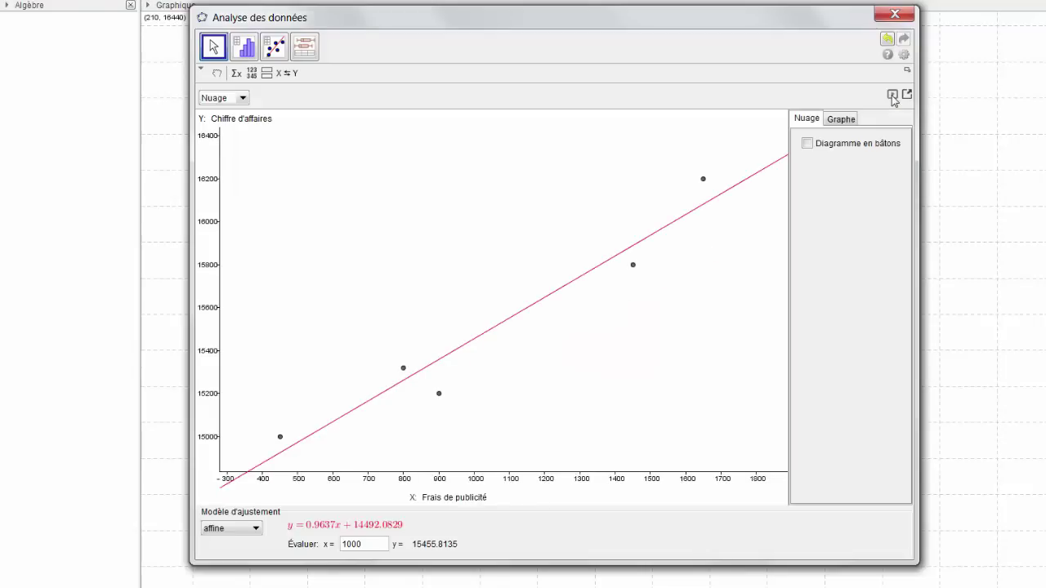
pyautogui.click(839, 121)
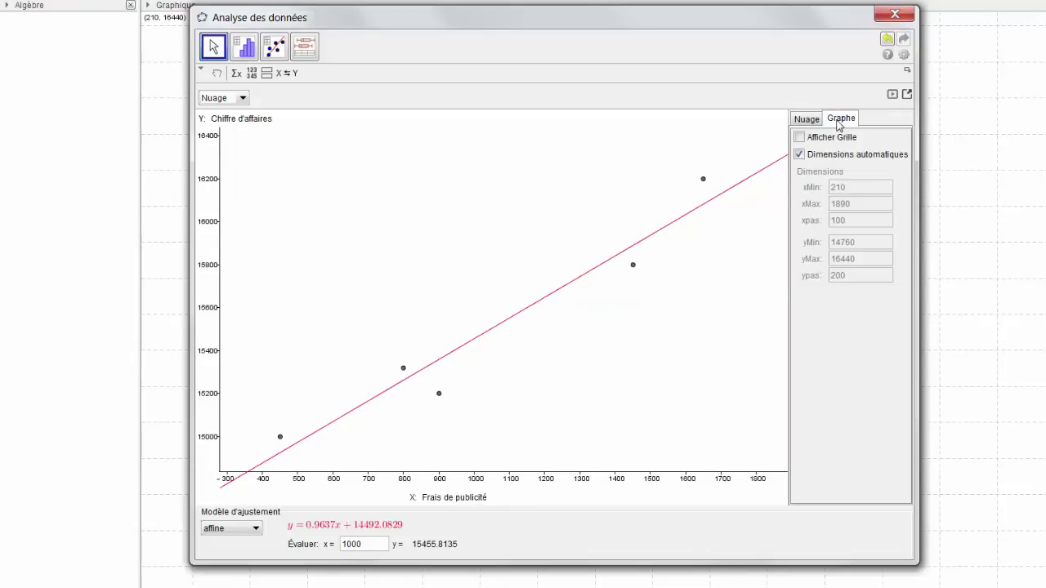
pyautogui.click(799, 138)
pyautogui.click(799, 155)
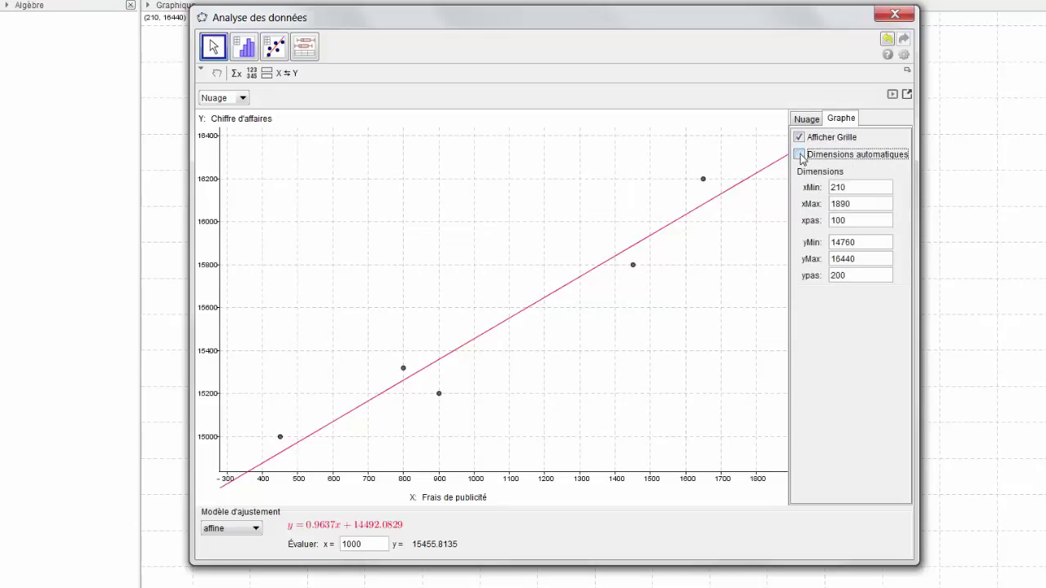
# Set both the x minimum and the y minimum of the scatter plot's axes to 0.
pyautogui.click(851, 189)
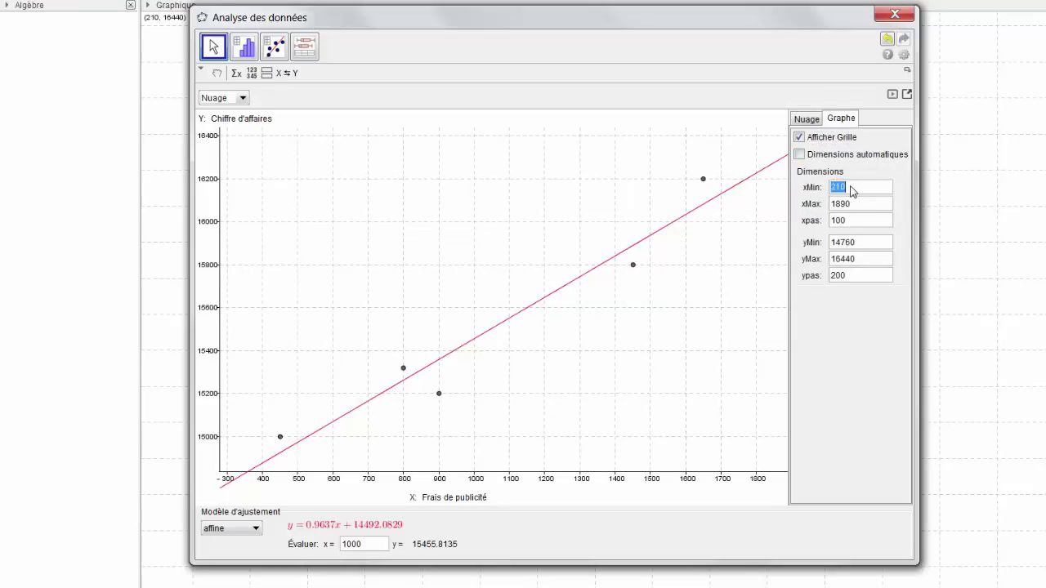
pyautogui.press('BackSpace')
pyautogui.write('0')
pyautogui.press('Return')
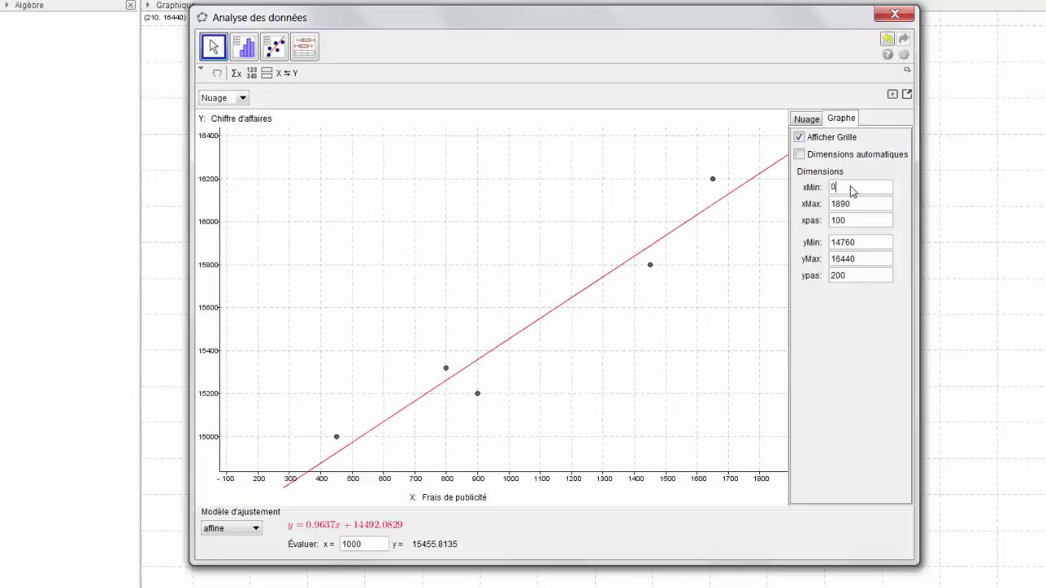
pyautogui.click(860, 244)
pyautogui.press('BackSpace')
pyautogui.write('0')
pyautogui.press('Return')
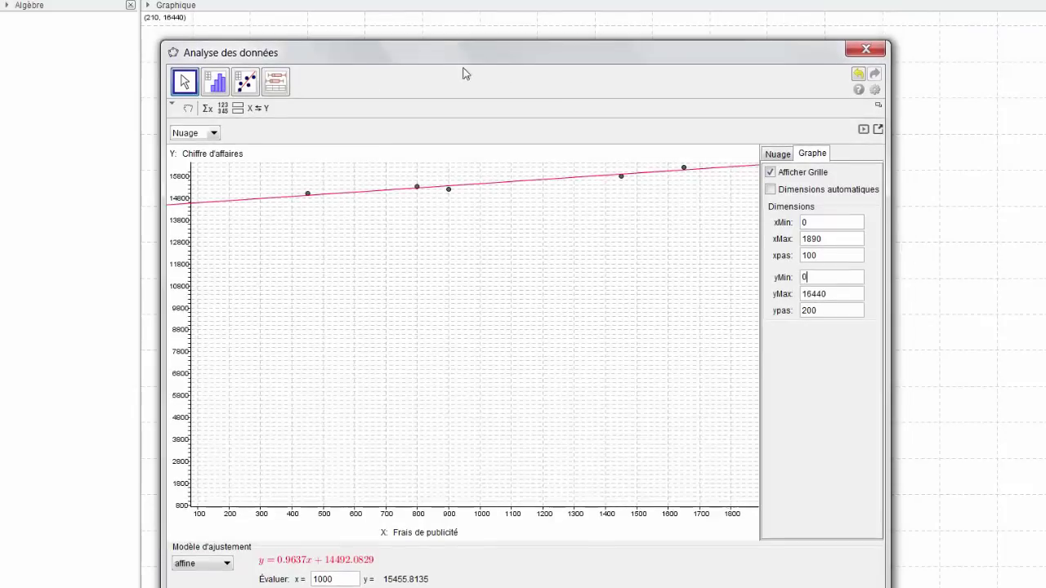
# Hide the plot's options and view its export choices, closing the data analysis window without exporting.
pyautogui.click(870, 132)
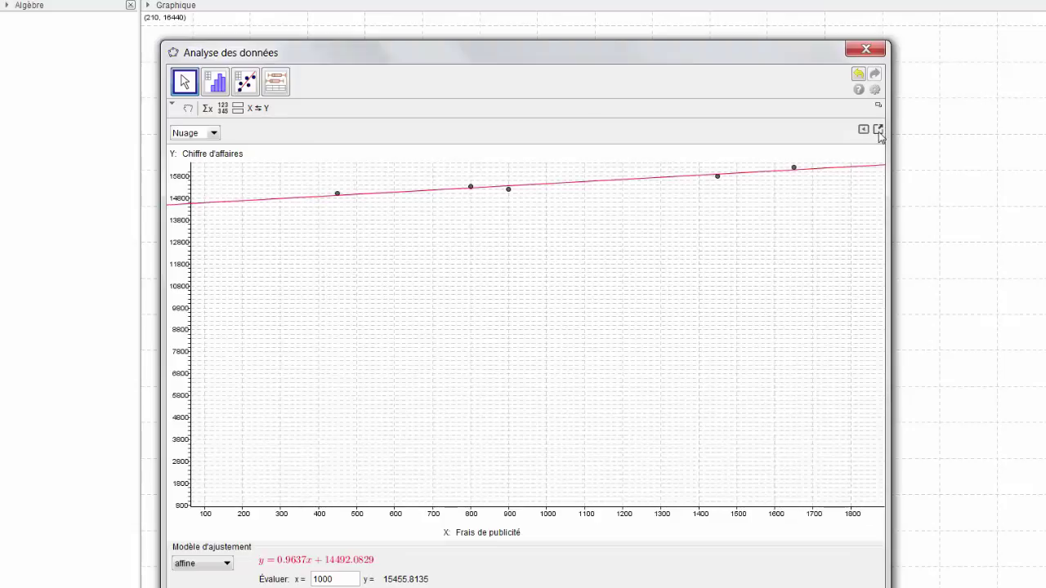
pyautogui.click(878, 130)
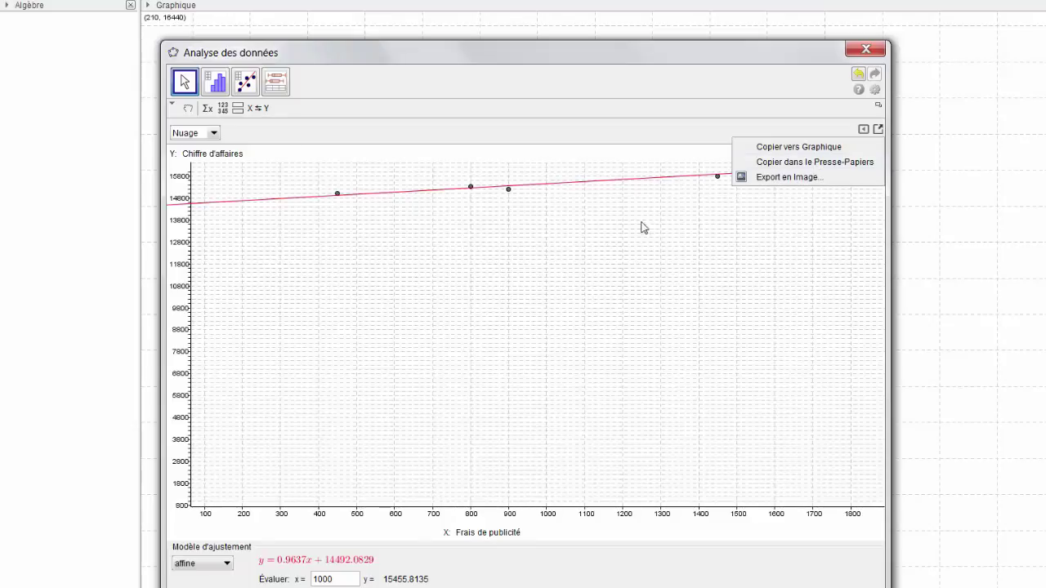
pyautogui.click(866, 48)
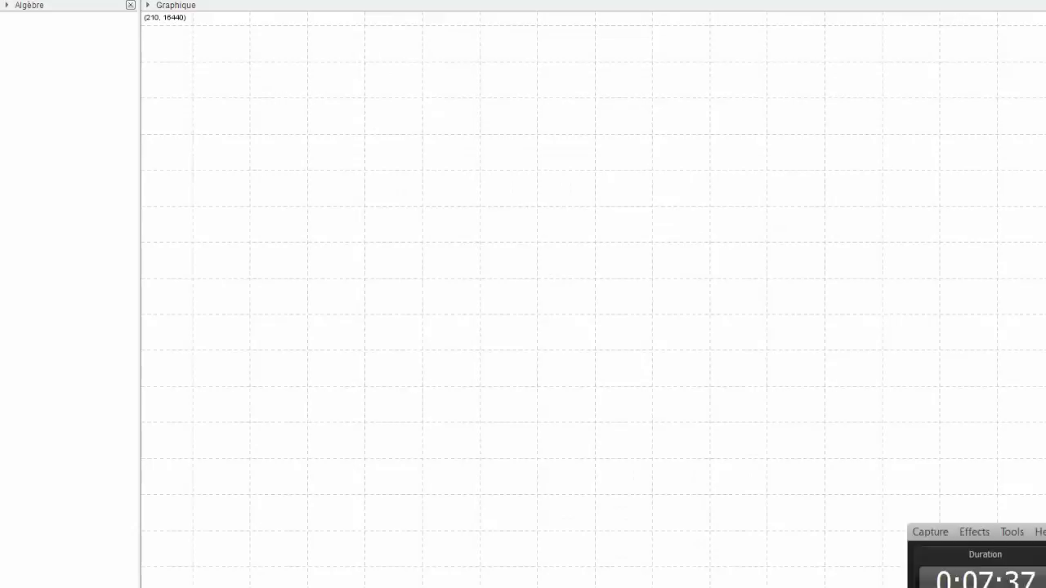